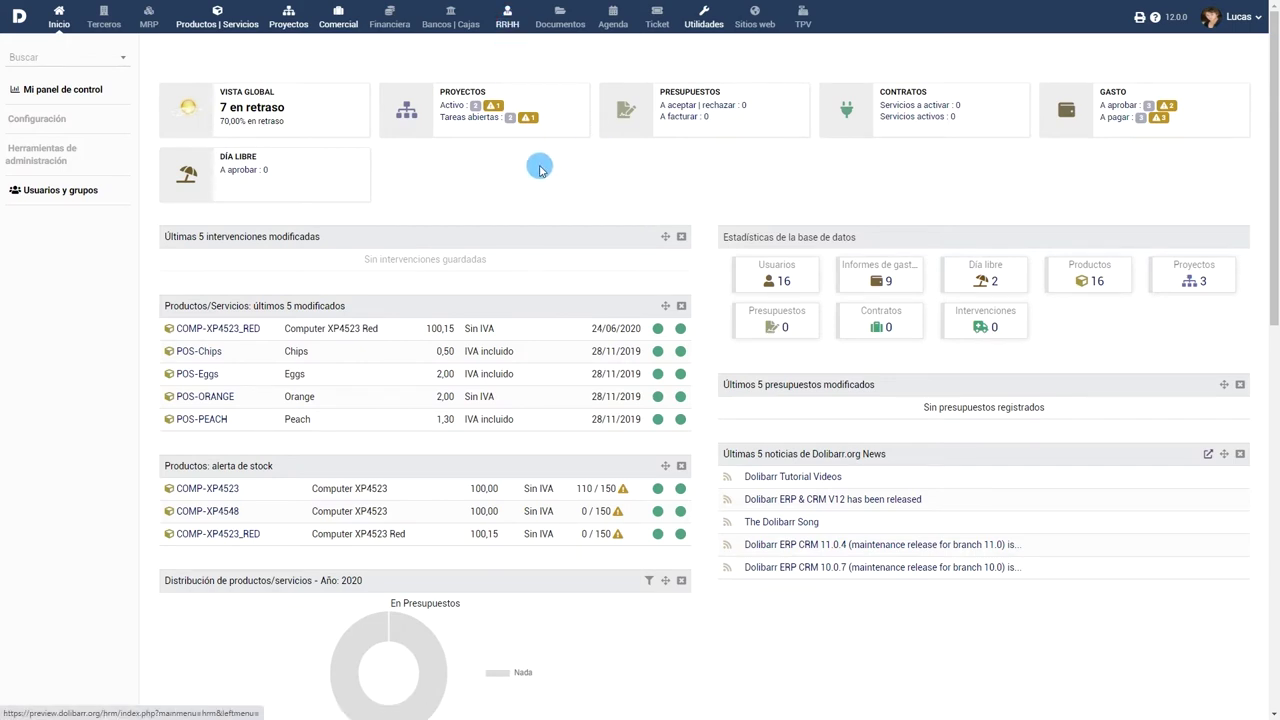
Start a new expense report in the HR expenses area with the period 02/07/2020 to 16/07/2020.
{"action": "left_click", "coordinate": [23, 203]}
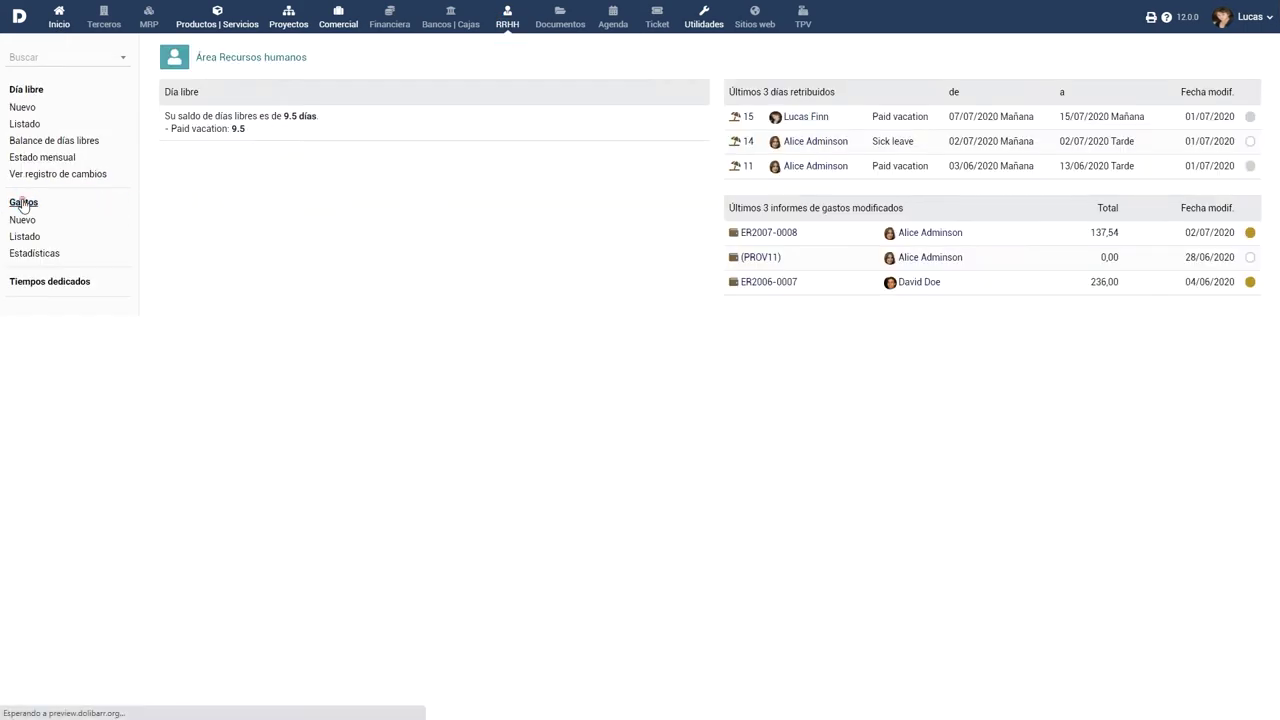
{"action": "mouse_move", "coordinate": [405, 127]}
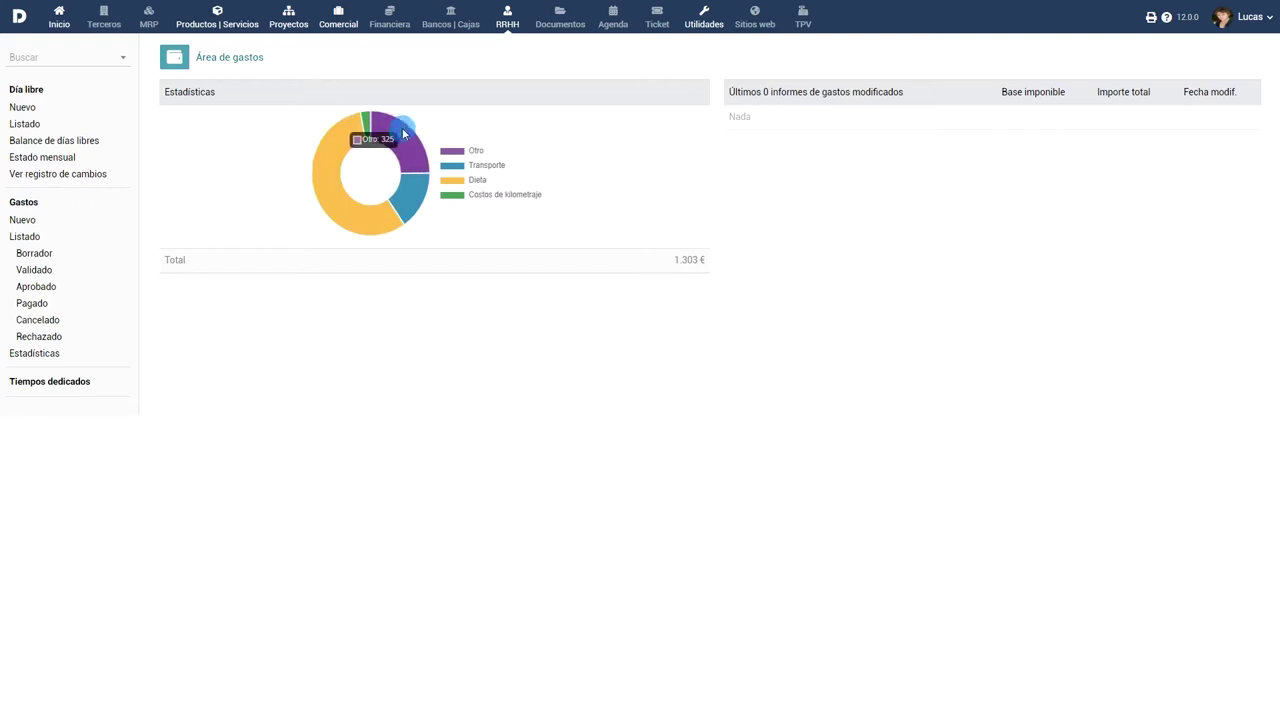
{"action": "mouse_move", "coordinate": [330, 150]}
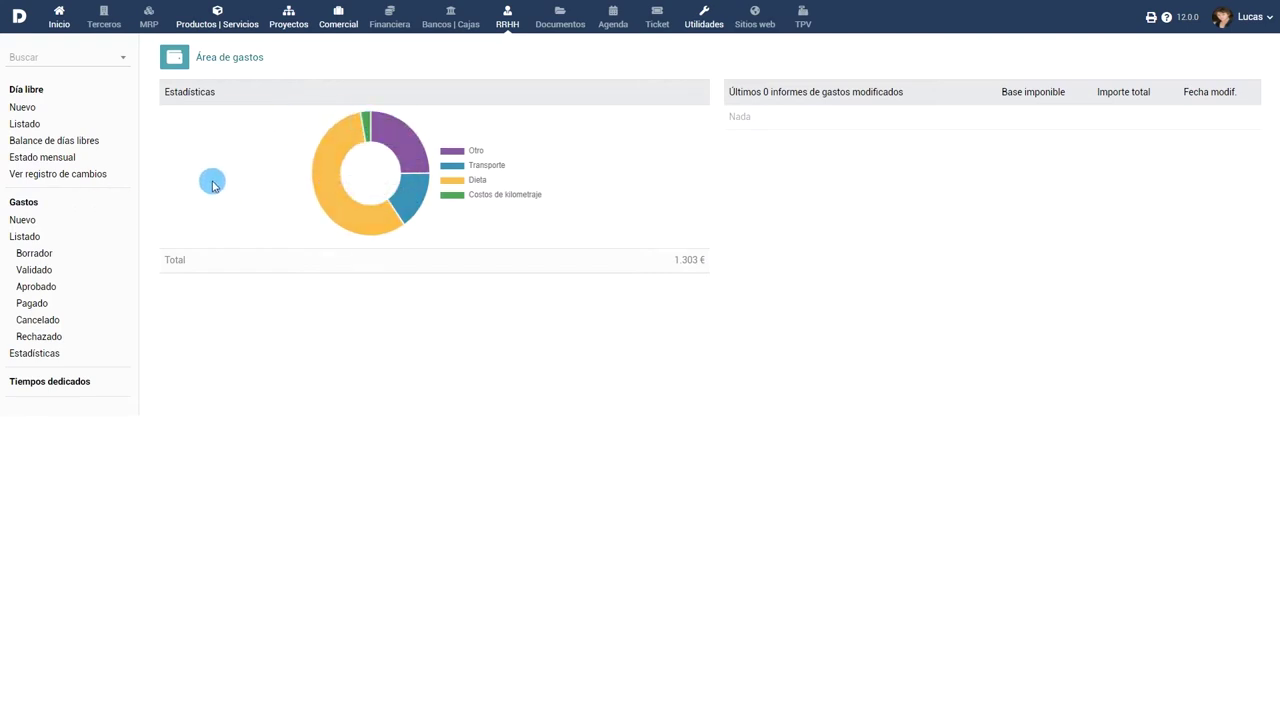
{"action": "left_click", "coordinate": [22, 219]}
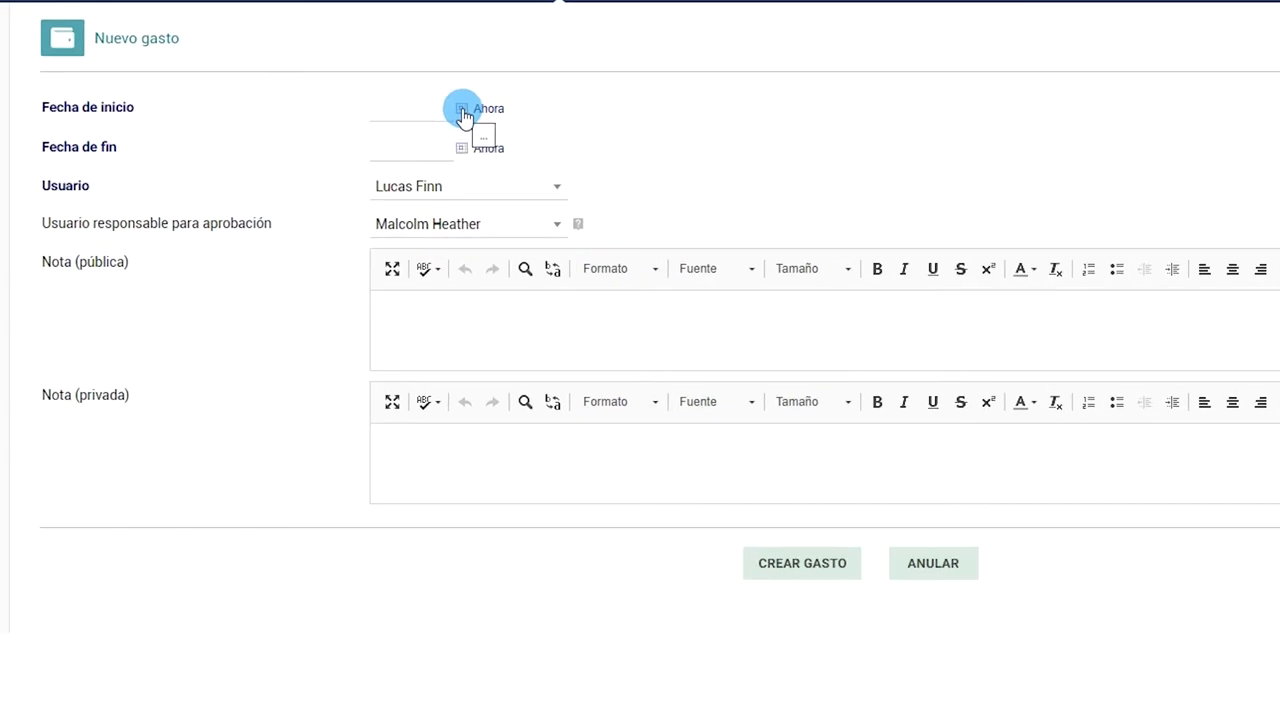
{"action": "left_click", "coordinate": [462, 110]}
{"action": "left_click", "coordinate": [497, 213]}
{"action": "left_click", "coordinate": [466, 152]}
{"action": "left_click", "coordinate": [472, 268]}
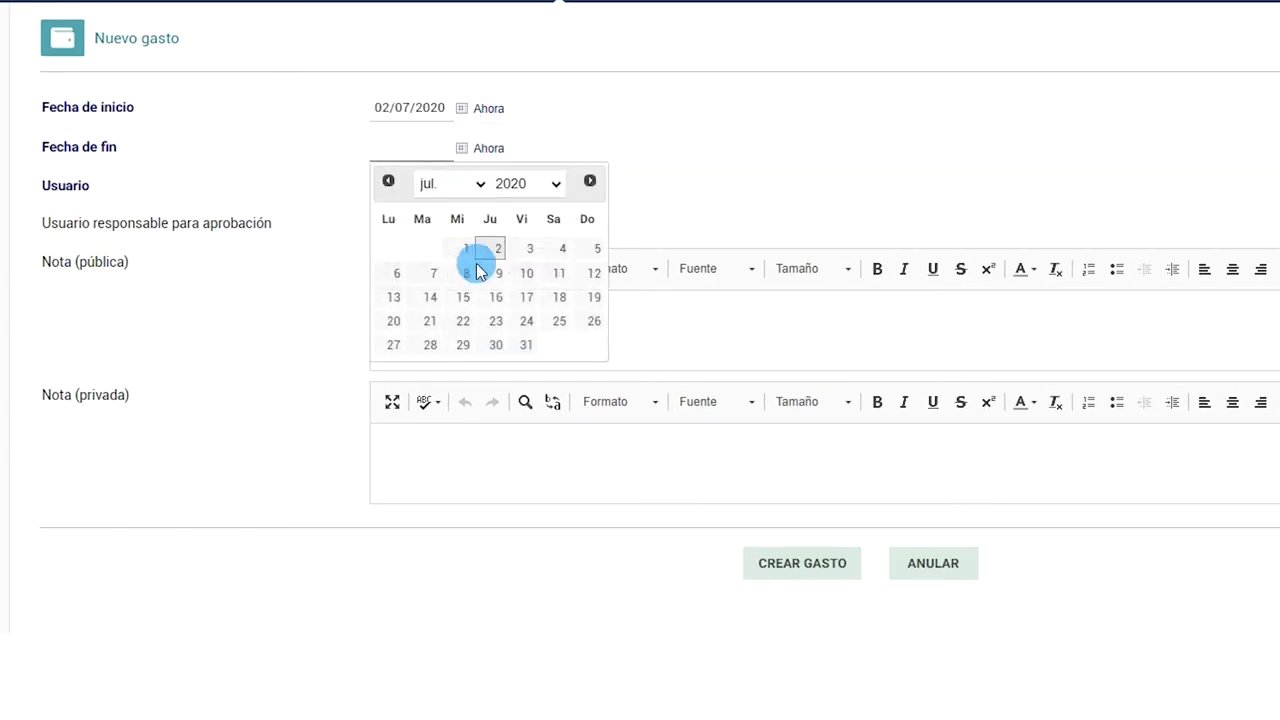
{"action": "left_click", "coordinate": [495, 297]}
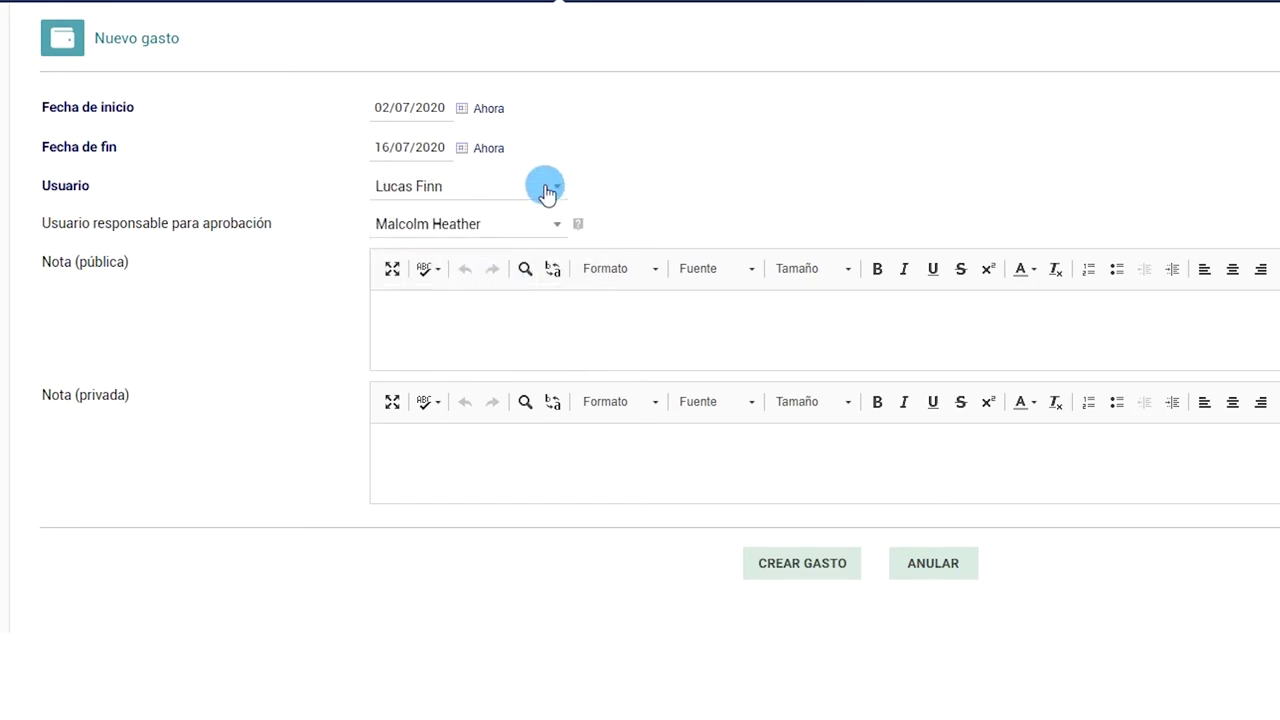
Select the employee as the expense report's user and choose the administrator as the user responsible for approval.
{"action": "left_click", "coordinate": [546, 190]}
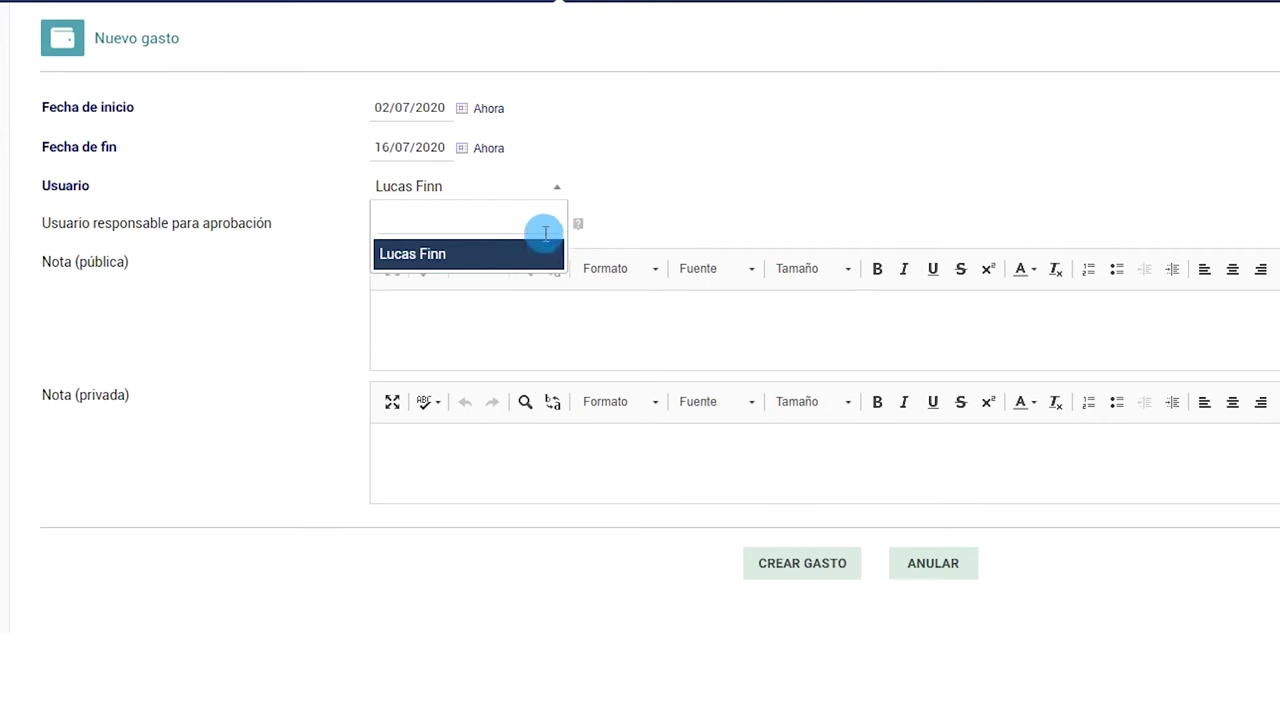
{"action": "left_click", "coordinate": [547, 258]}
{"action": "left_click", "coordinate": [541, 226]}
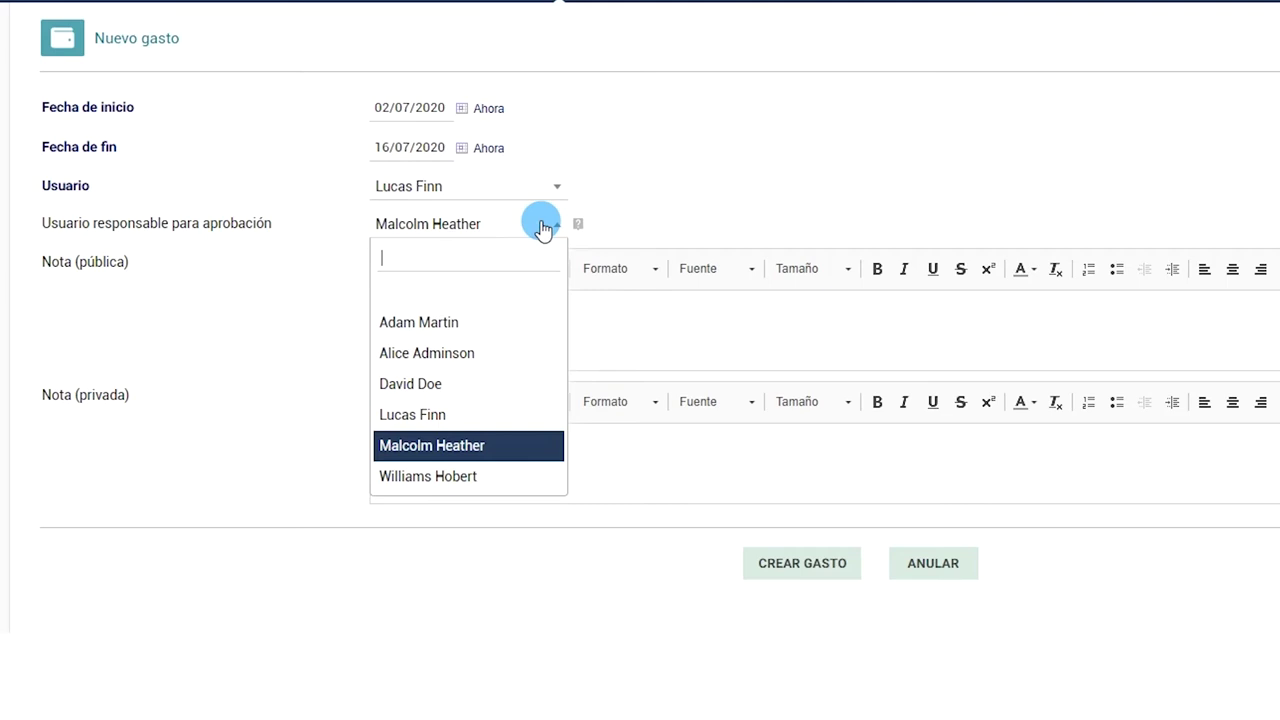
{"action": "left_click", "coordinate": [517, 349]}
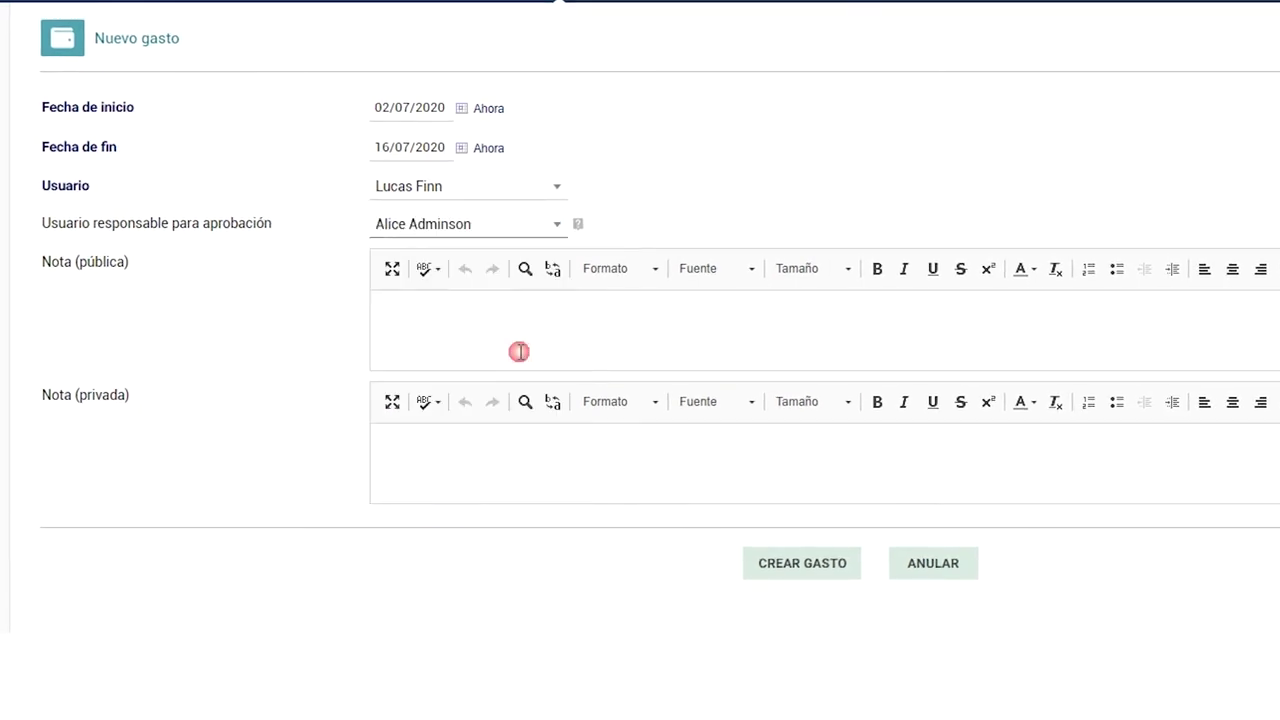
Enter the public note "Almuerzo de equipo" and create the expense report.
{"action": "left_click", "coordinate": [560, 322]}
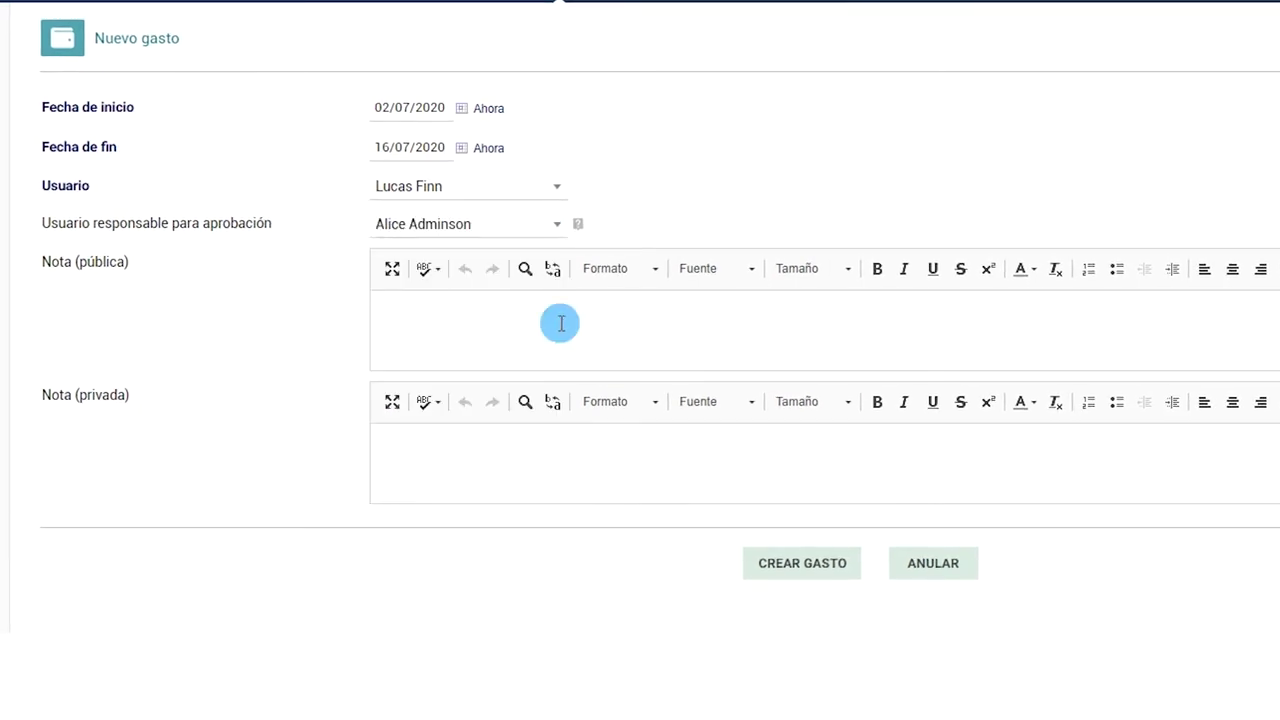
{"action": "type", "text": "Almuerzo de equipo"}
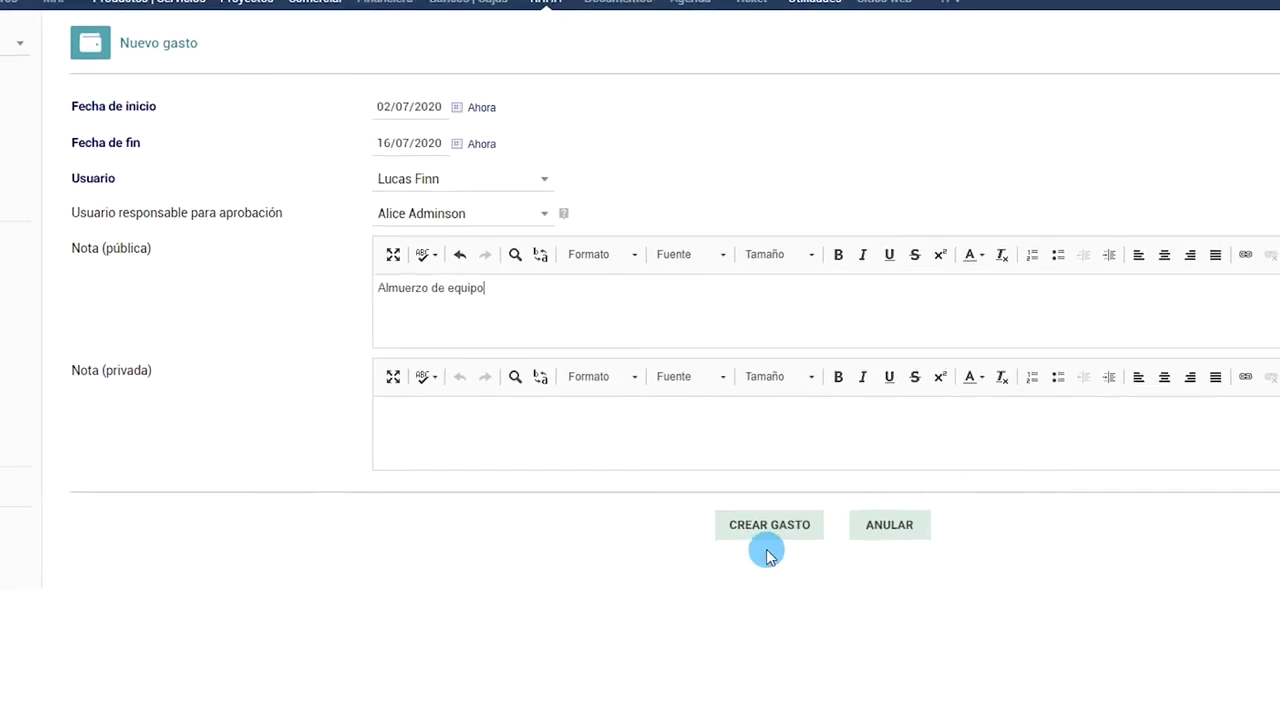
{"action": "left_click", "coordinate": [690, 424]}
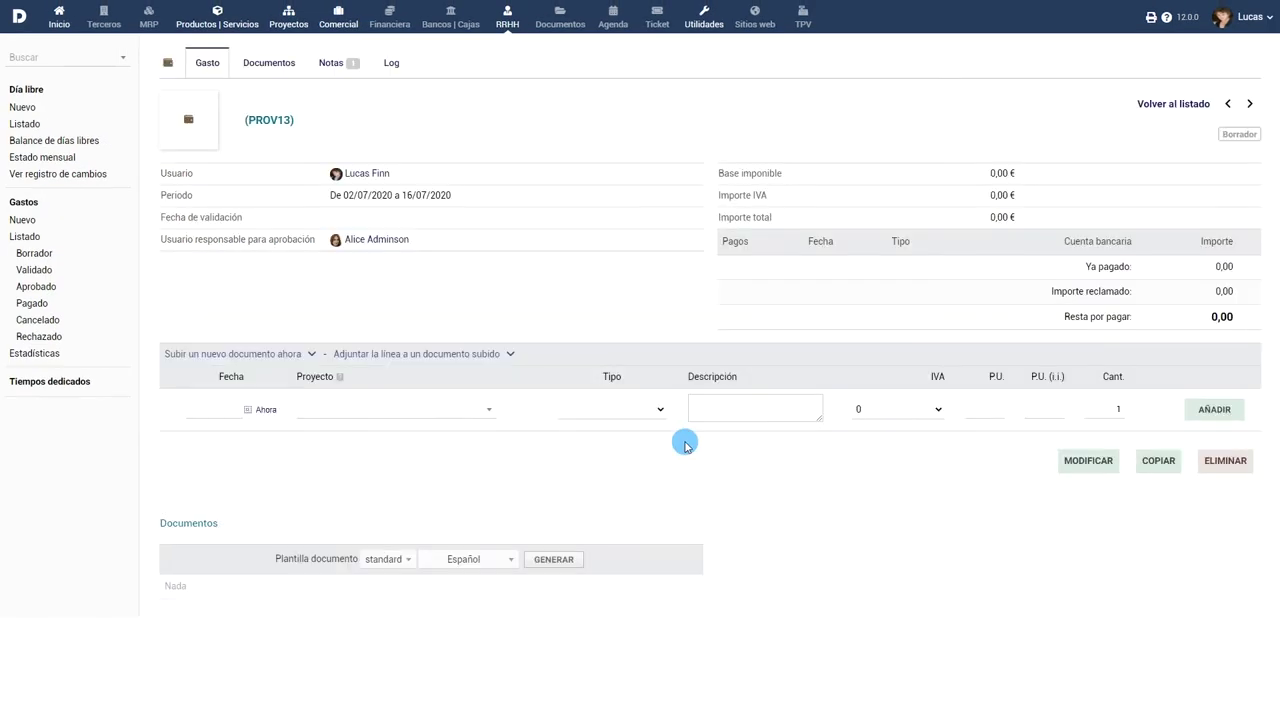
Set the new expense line's date to 02/07/2020, project to "PROJSHARED, The Global project" and type to Dieta.
{"action": "left_click", "coordinate": [247, 409]}
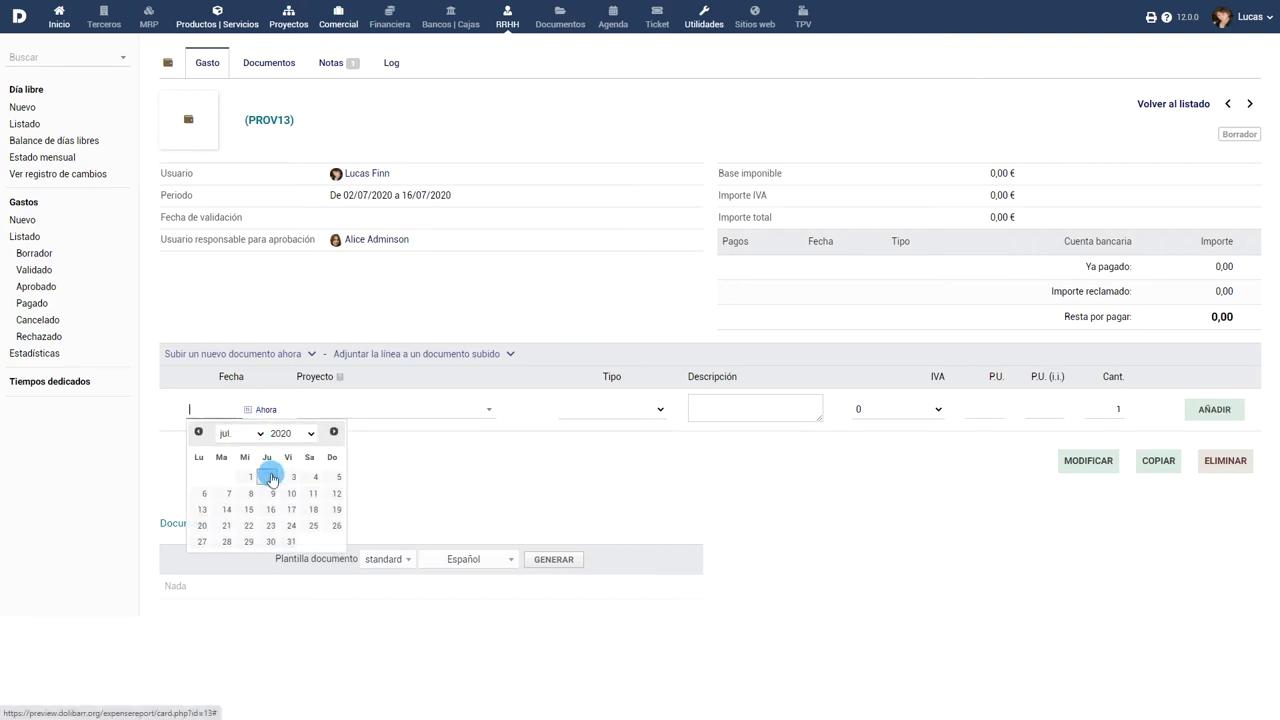
{"action": "left_click", "coordinate": [271, 478]}
{"action": "left_click", "coordinate": [403, 409]}
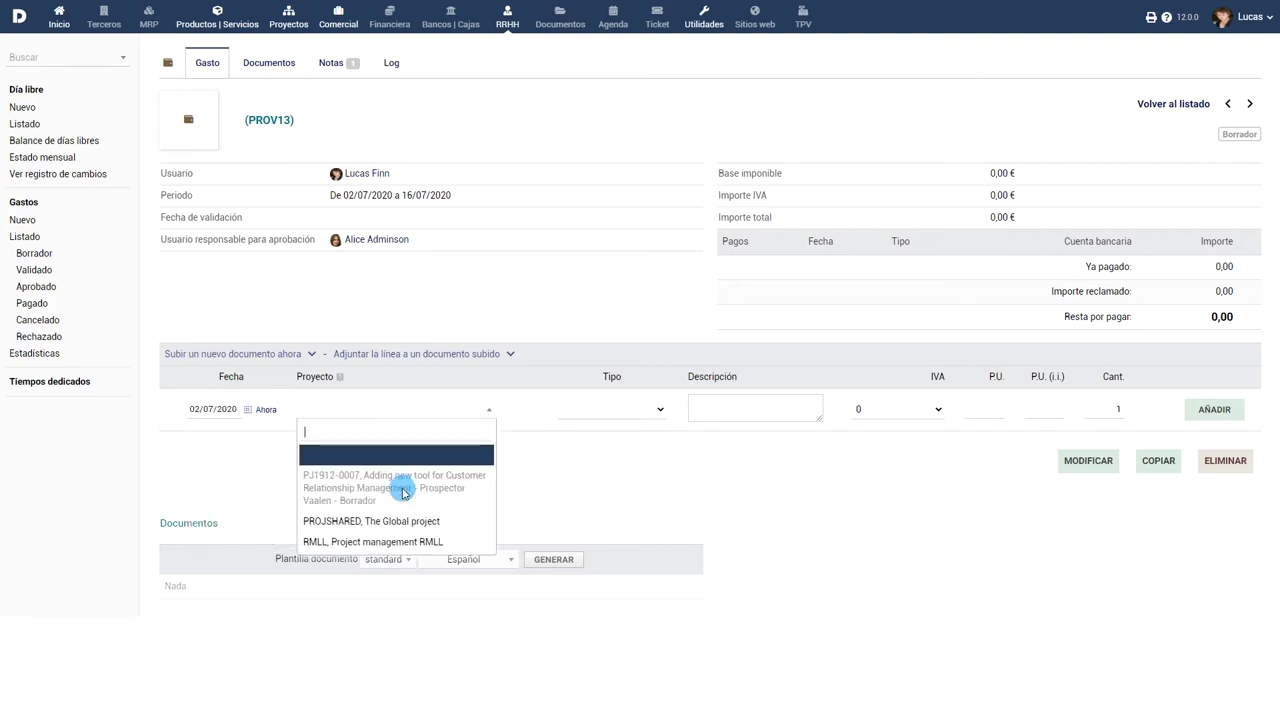
{"action": "left_click", "coordinate": [403, 521]}
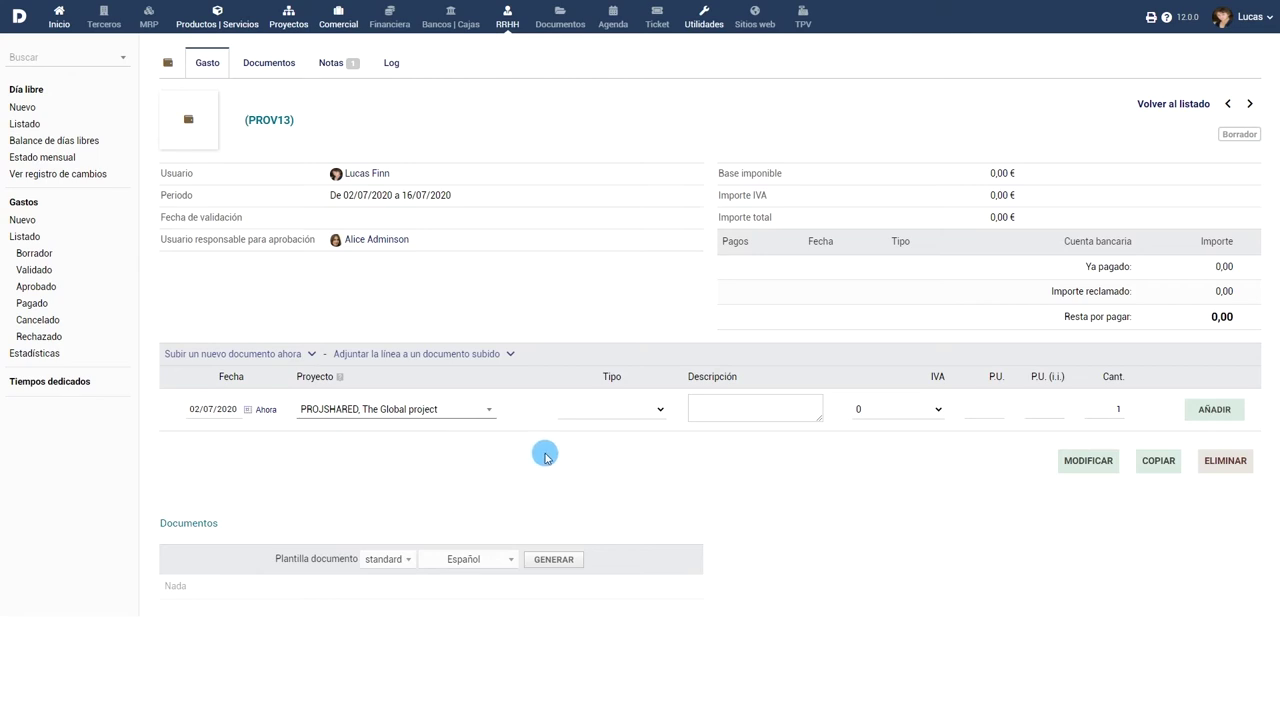
{"action": "left_click", "coordinate": [608, 409]}
{"action": "left_click", "coordinate": [609, 449]}
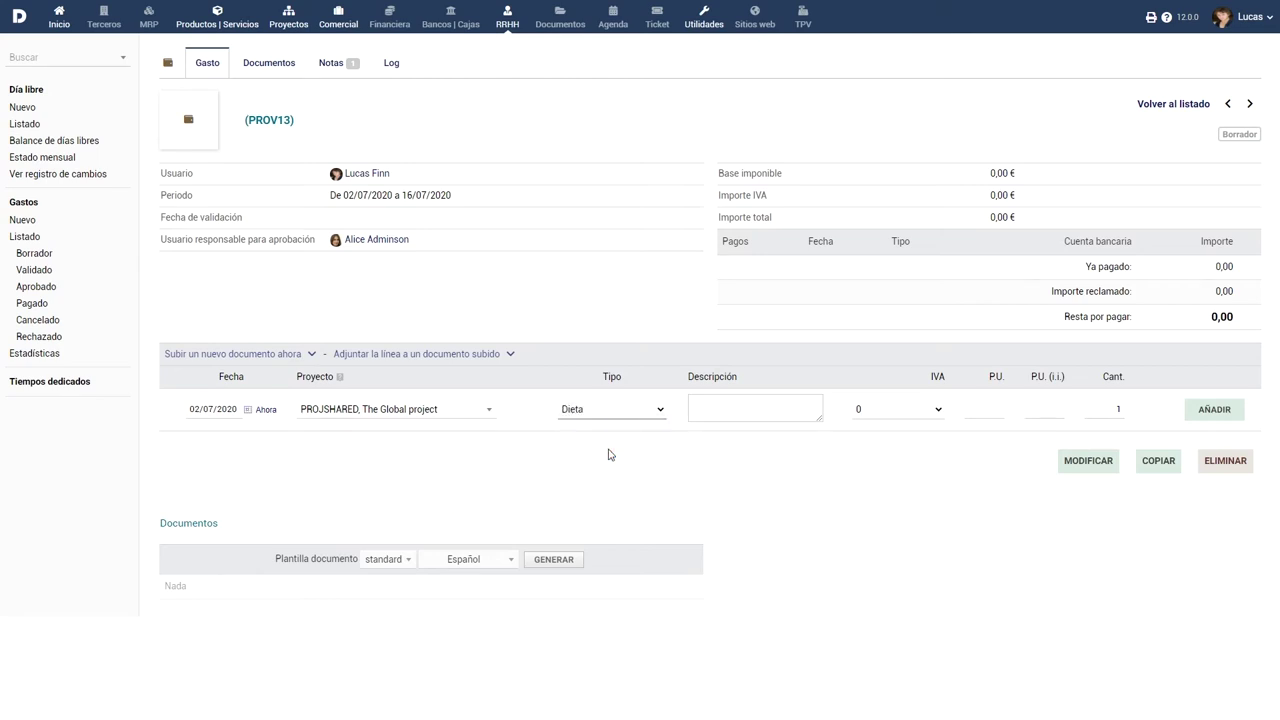
Add the expense line with description "Almuerzo de equipo", 19.6 IVA and a unit price of 188.
{"action": "left_click", "coordinate": [735, 409]}
{"action": "type", "text": "Almuerzo de equipo"}
{"action": "left_click", "coordinate": [914, 409]}
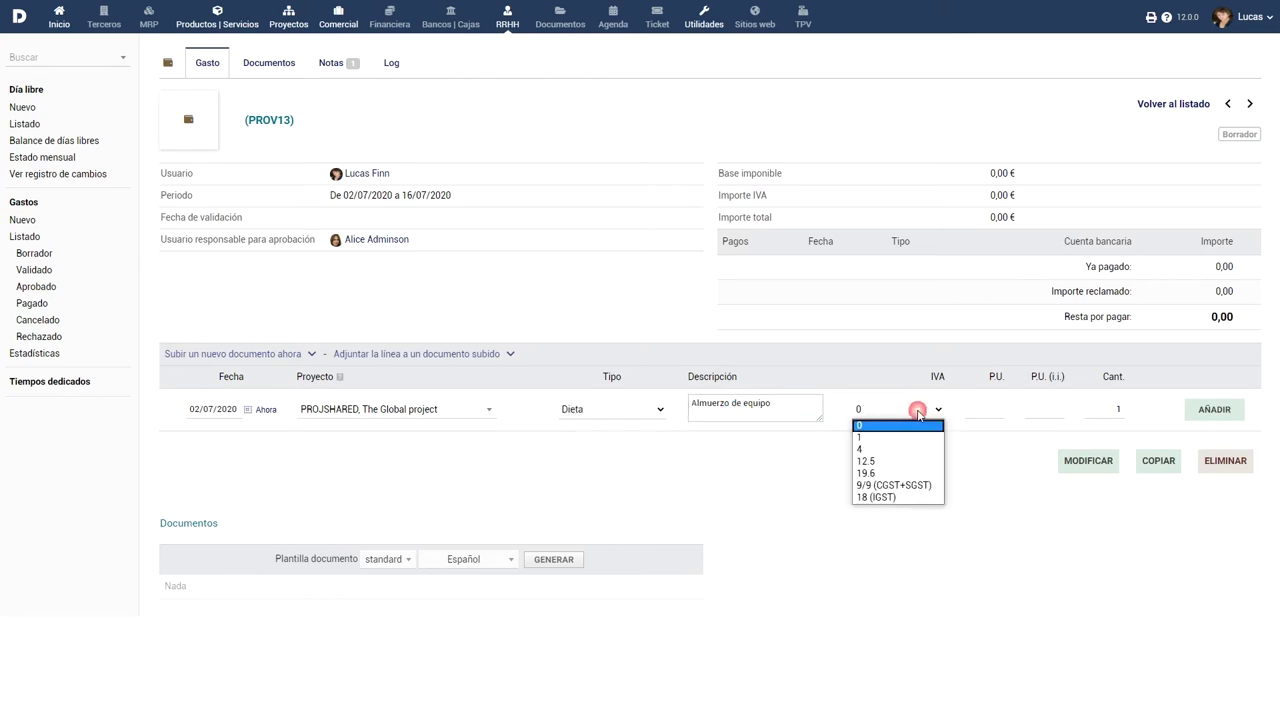
{"action": "left_click", "coordinate": [908, 472]}
{"action": "left_click", "coordinate": [987, 411]}
{"action": "type", "text": "38"}
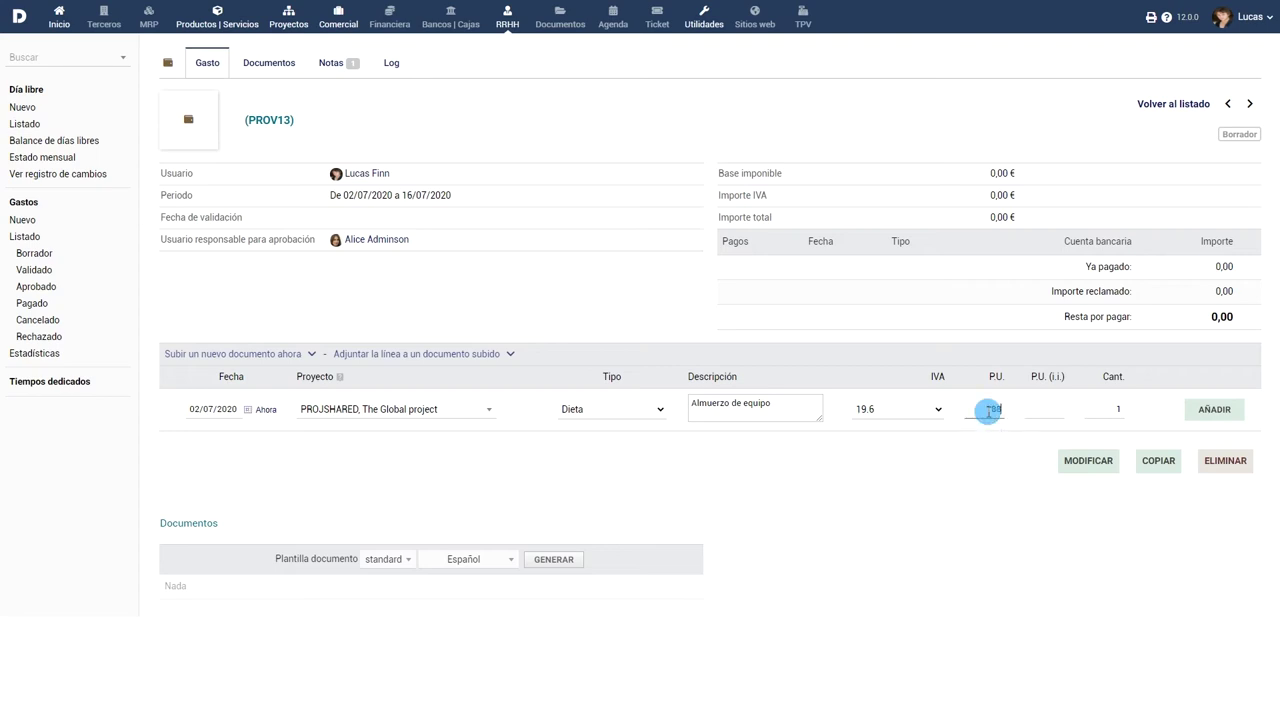
{"action": "left_click", "coordinate": [1200, 411]}
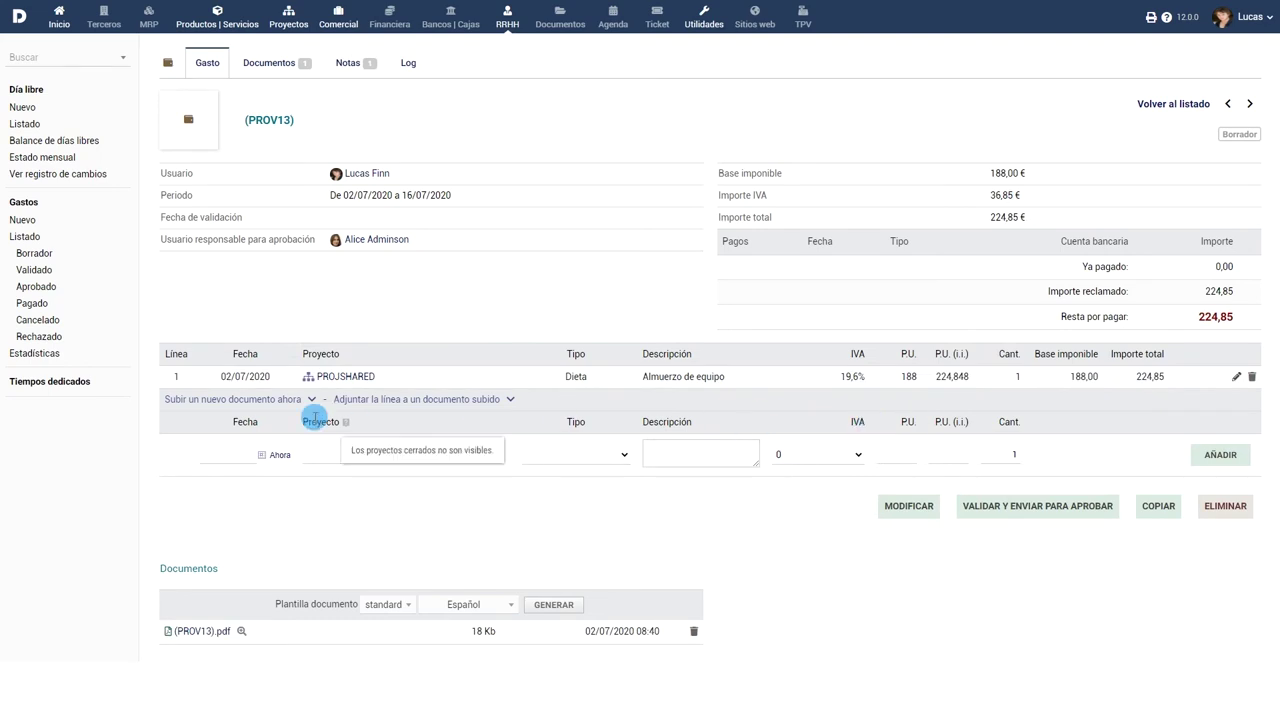
Upload bill.png from the Bills folder to the expense report, and validate the report to send it for approval.
{"action": "left_click", "coordinate": [271, 398]}
{"action": "left_click", "coordinate": [212, 430]}
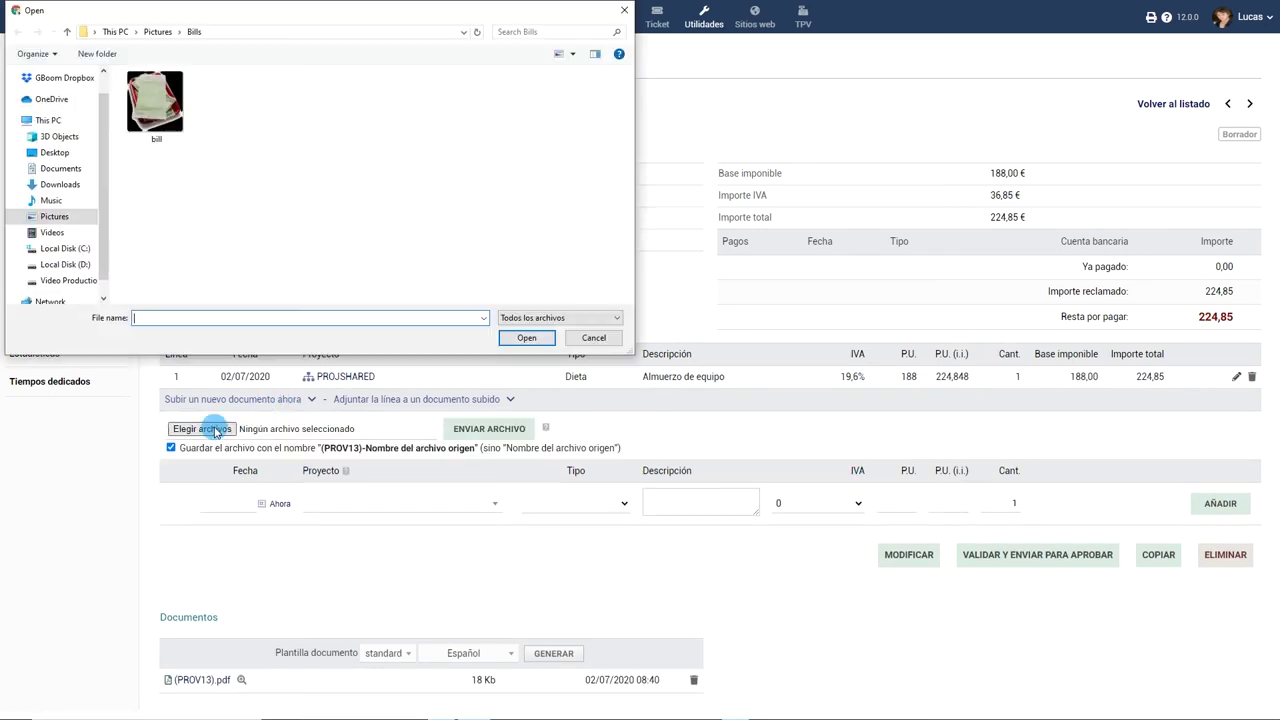
{"action": "left_click", "coordinate": [160, 110]}
{"action": "left_click", "coordinate": [526, 337]}
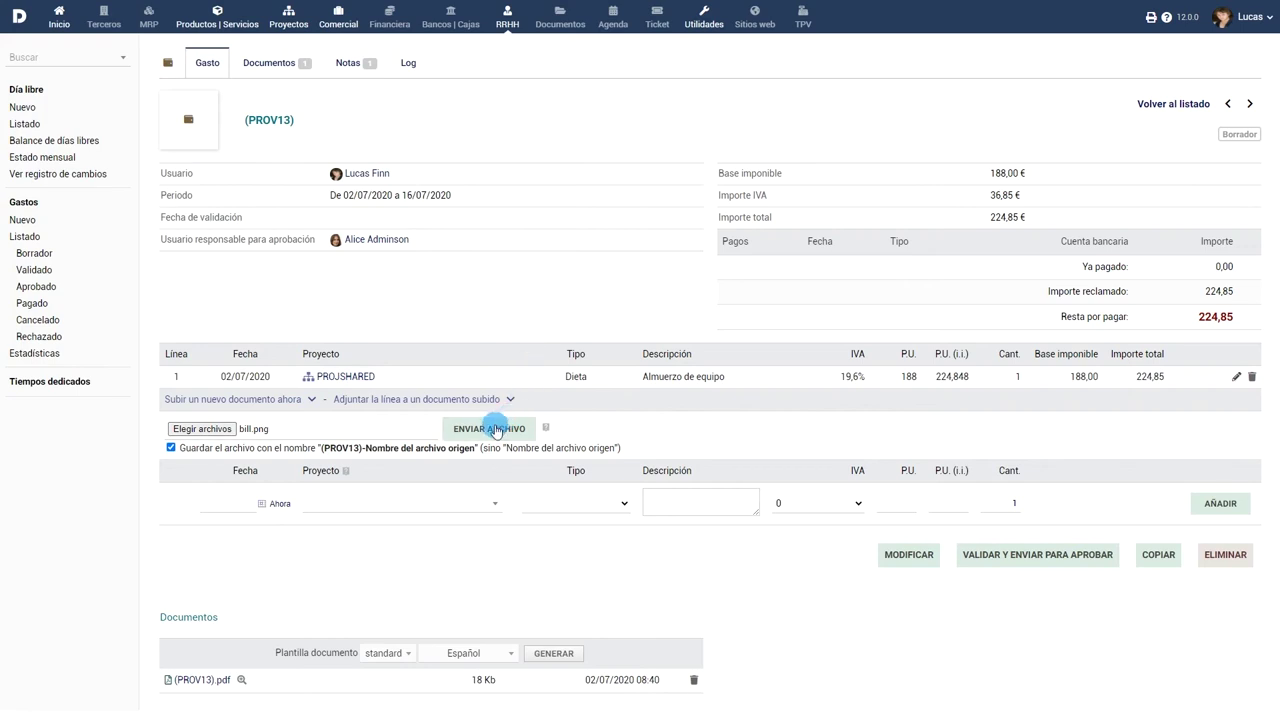
{"action": "left_click", "coordinate": [497, 428]}
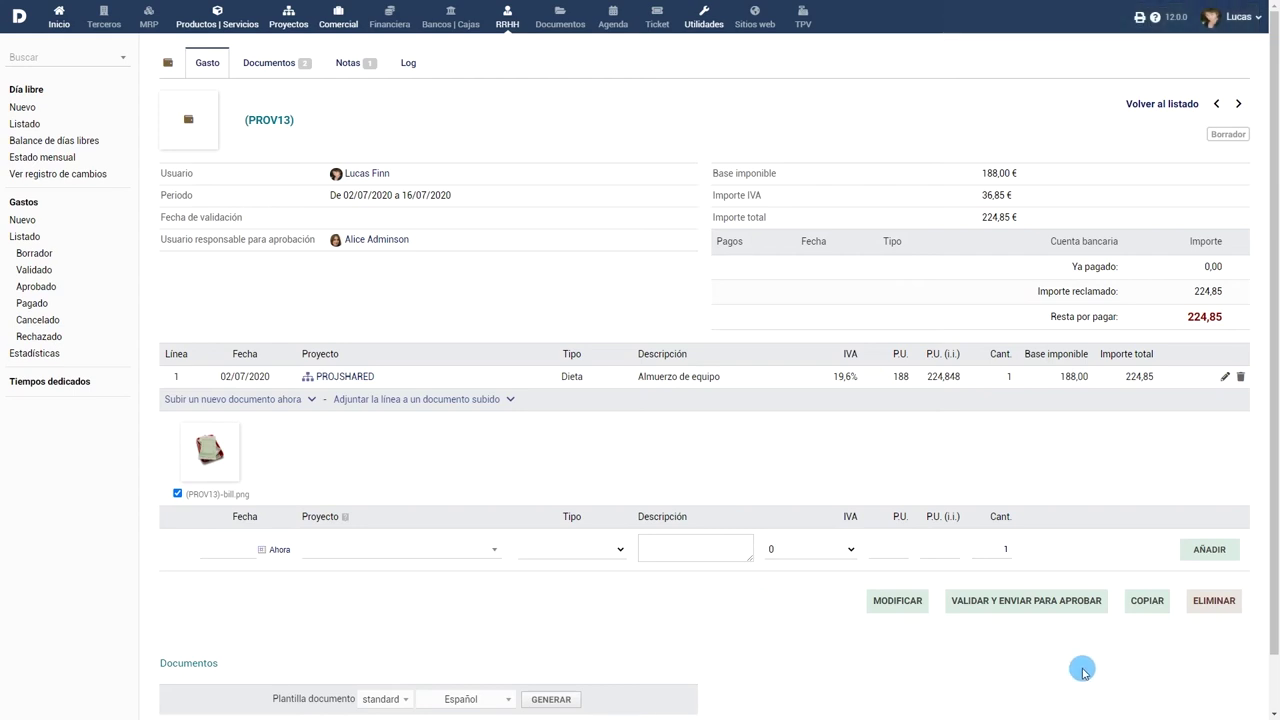
{"action": "left_click", "coordinate": [1036, 606]}
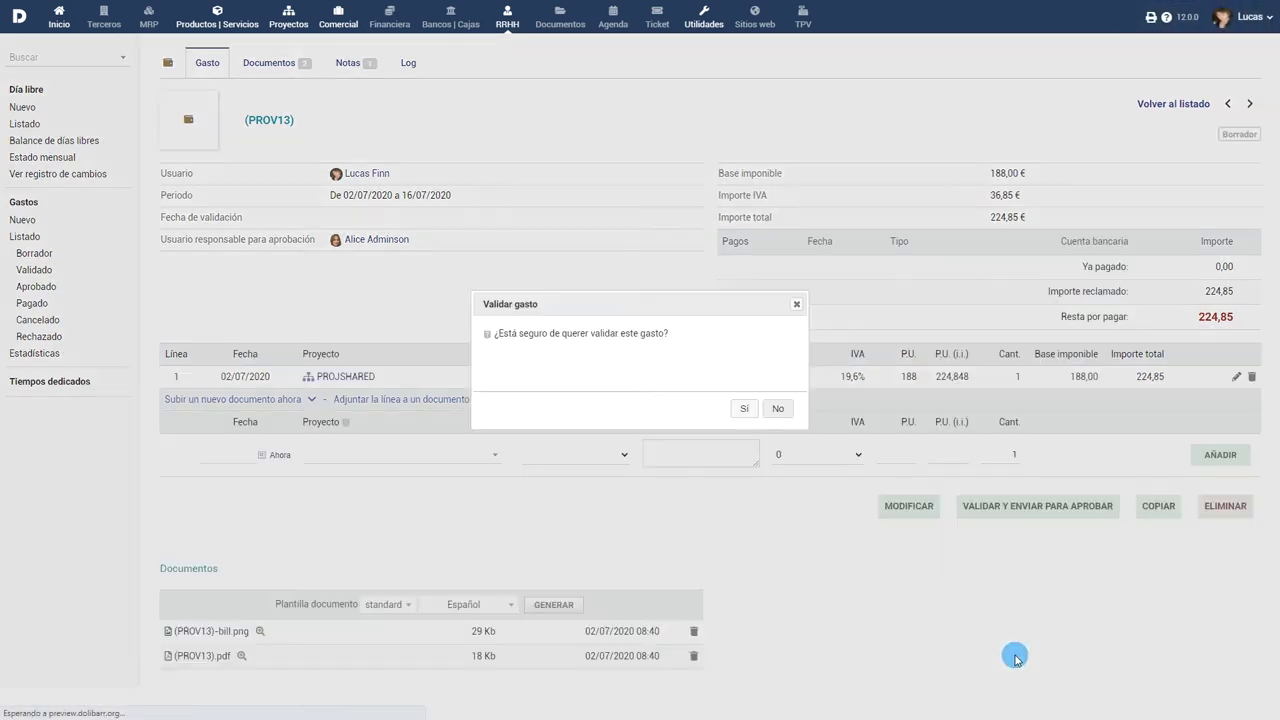
{"action": "left_click", "coordinate": [744, 408]}
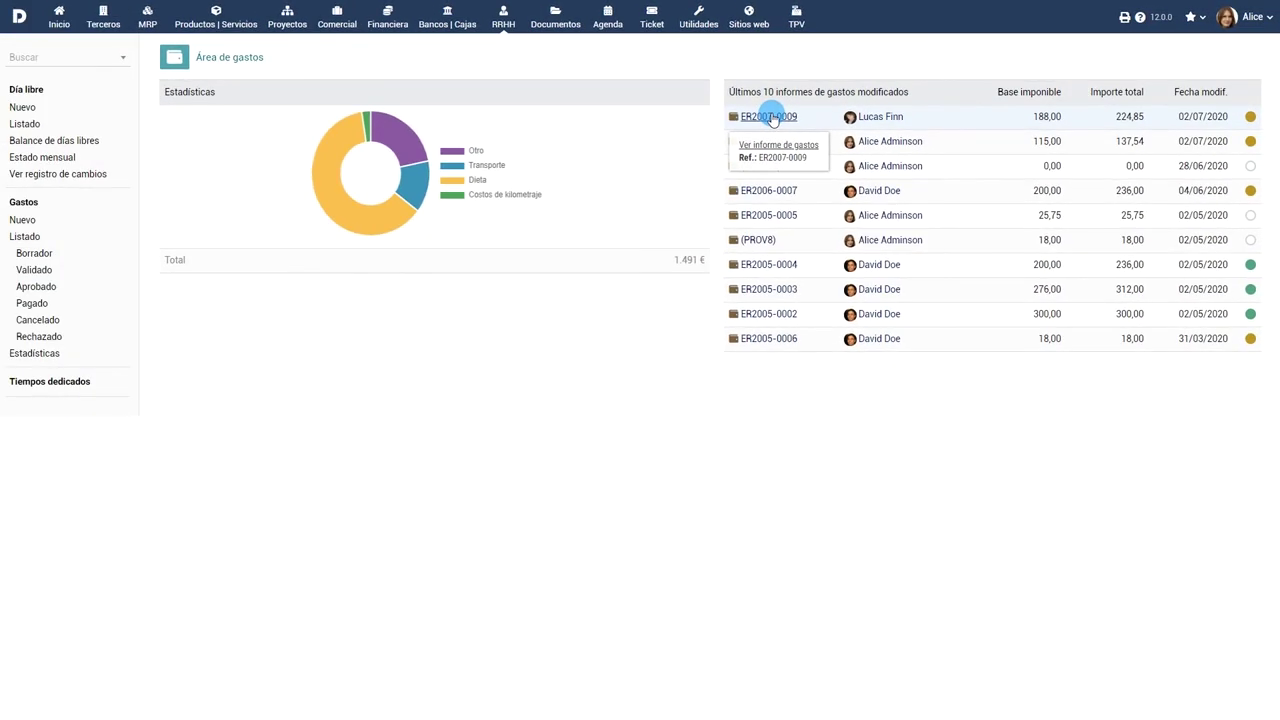
Open expense report ER2007-0009 from the approver's account and approve it.
{"action": "left_click", "coordinate": [772, 119]}
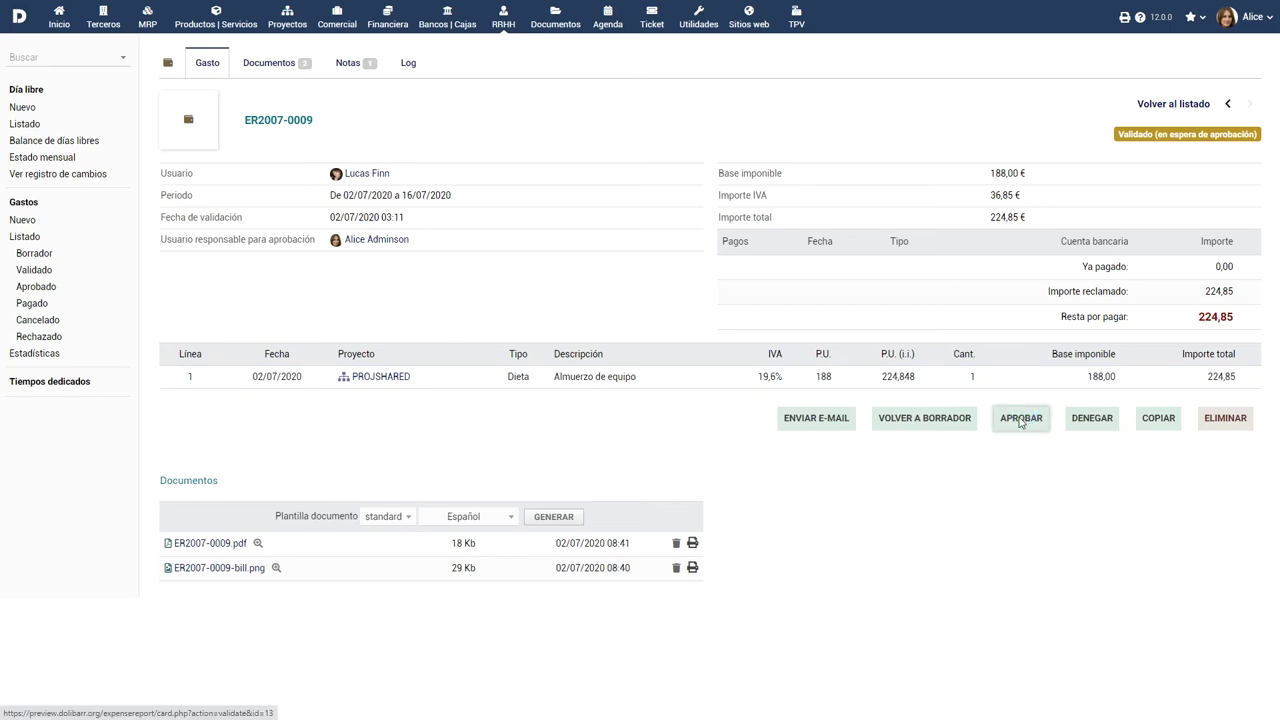
{"action": "left_click", "coordinate": [1020, 420]}
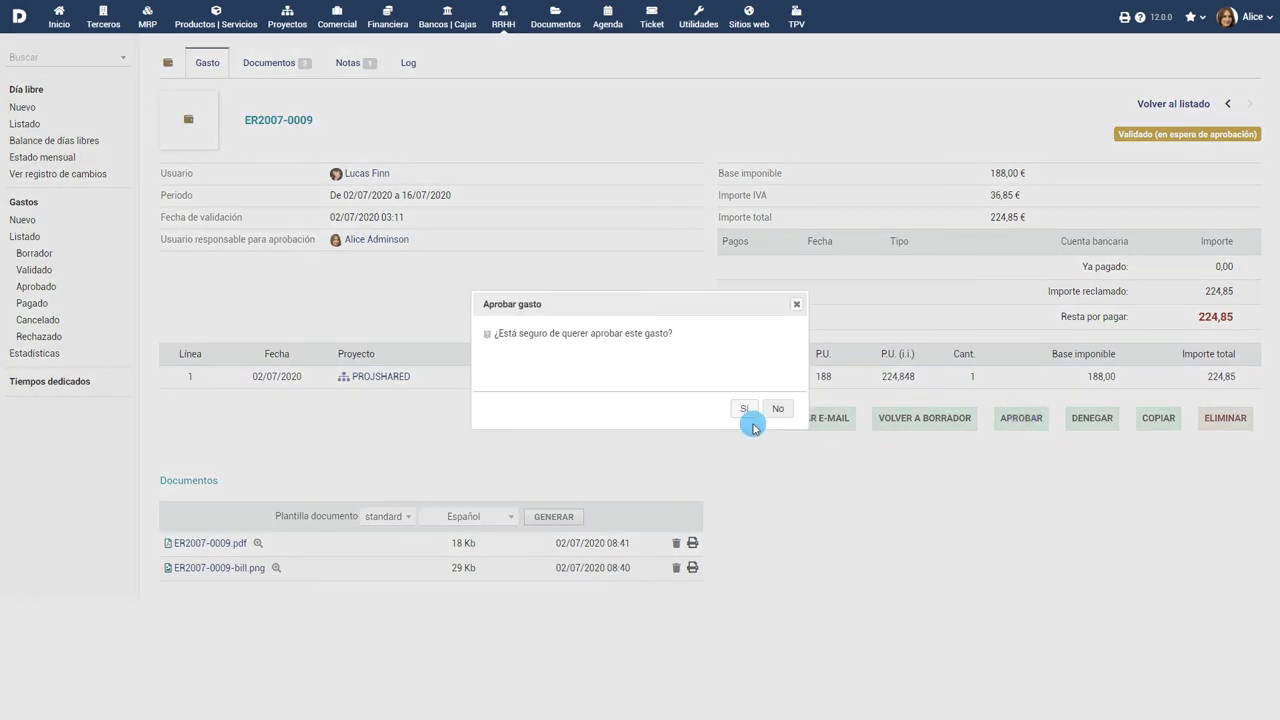
{"action": "left_click", "coordinate": [745, 409]}
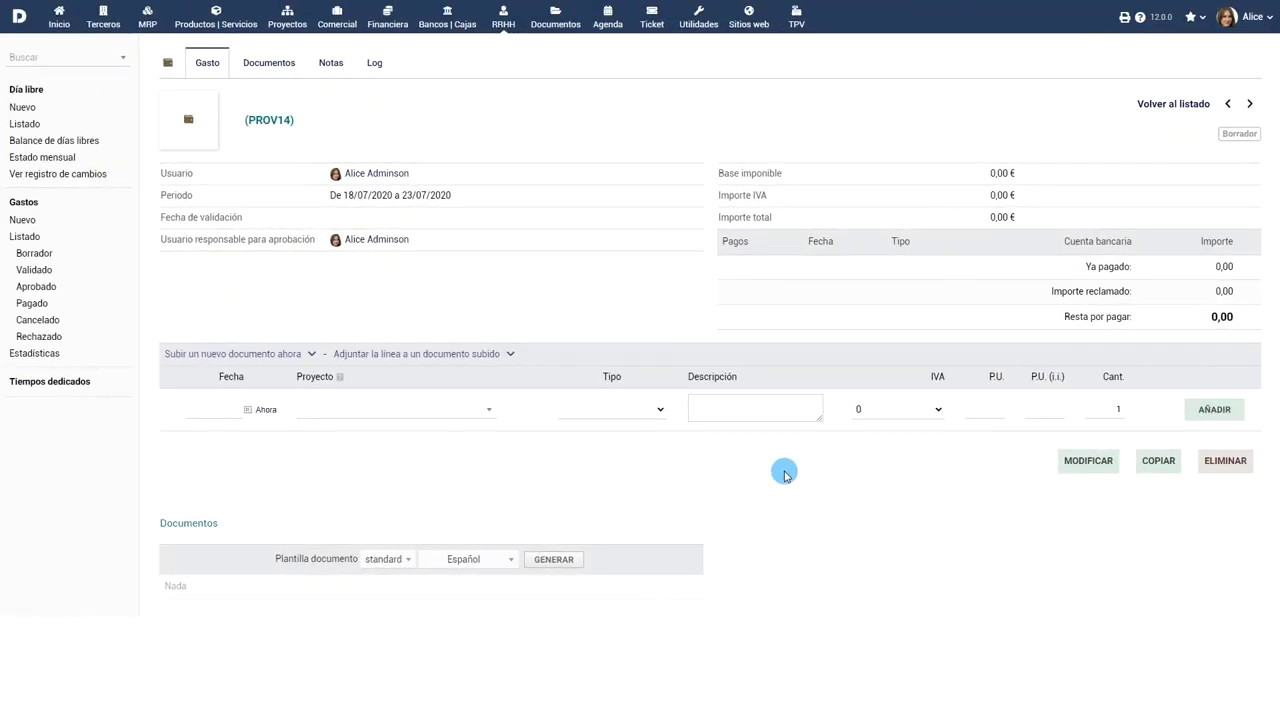
Review the edit form of draft expense report (PROV14) and the destination employee choice for copying it.
{"action": "left_click", "coordinate": [1087, 463]}
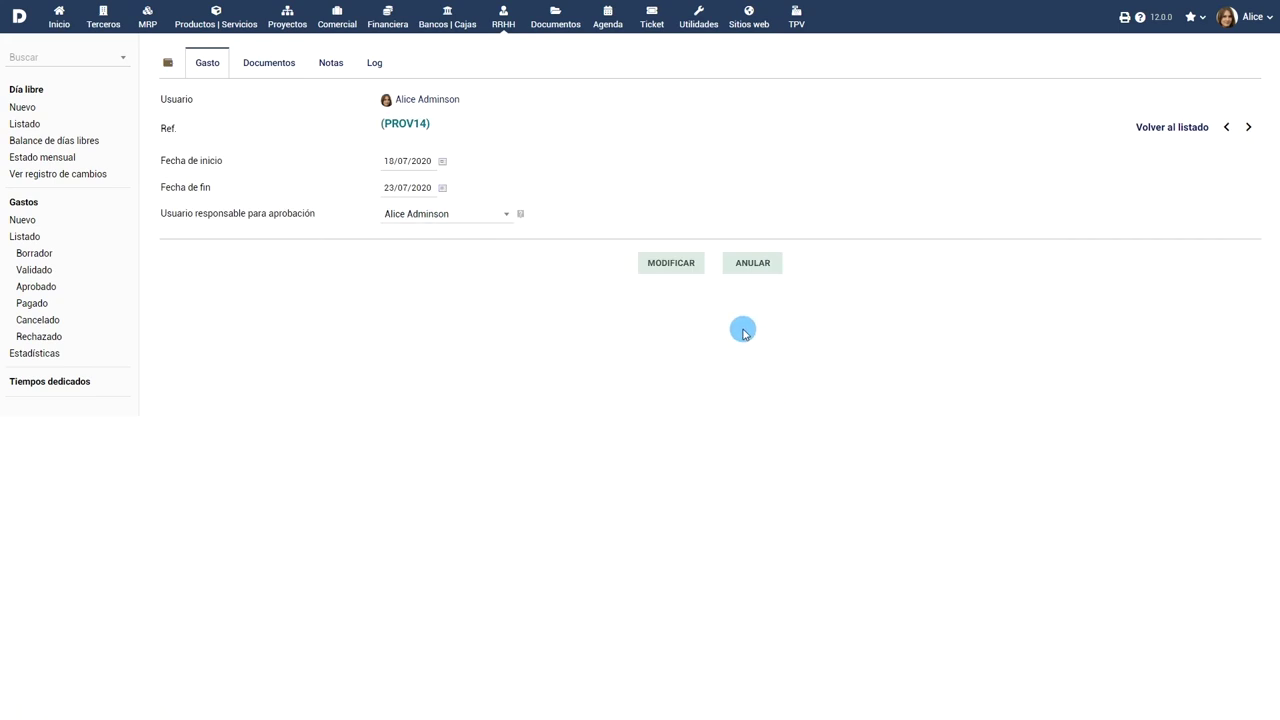
{"action": "left_click", "coordinate": [752, 263]}
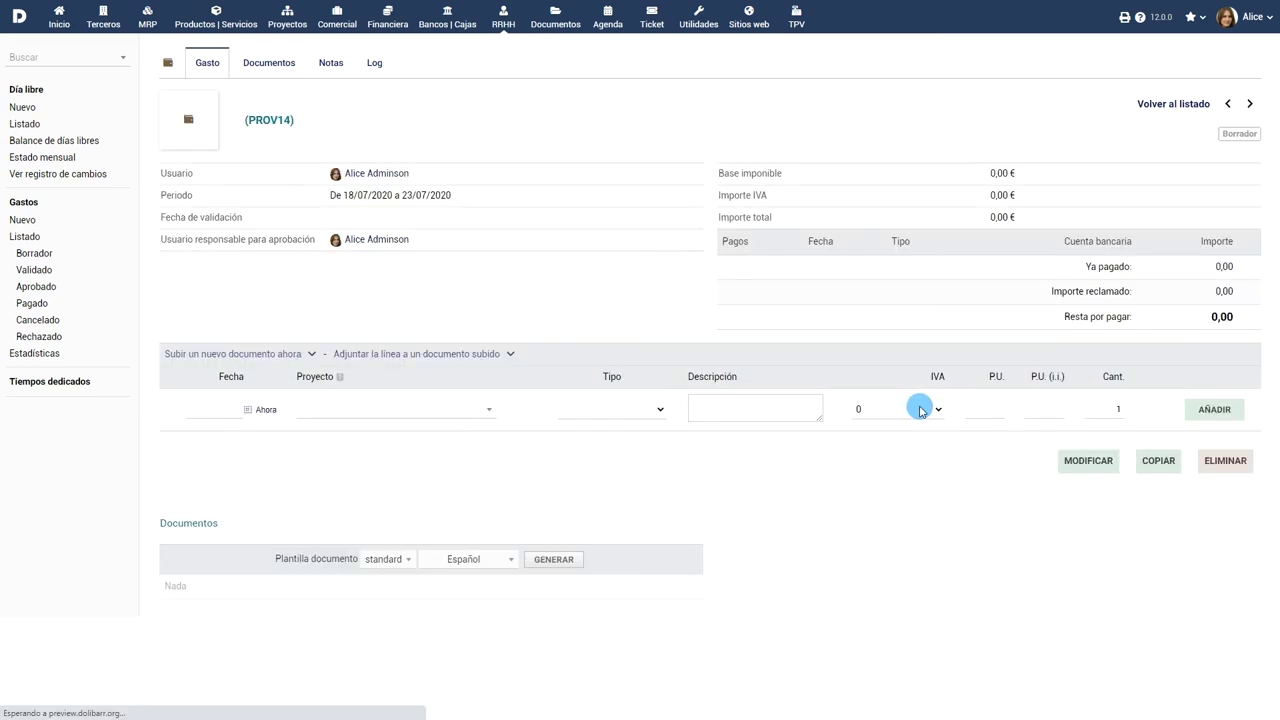
{"action": "left_click", "coordinate": [1159, 462]}
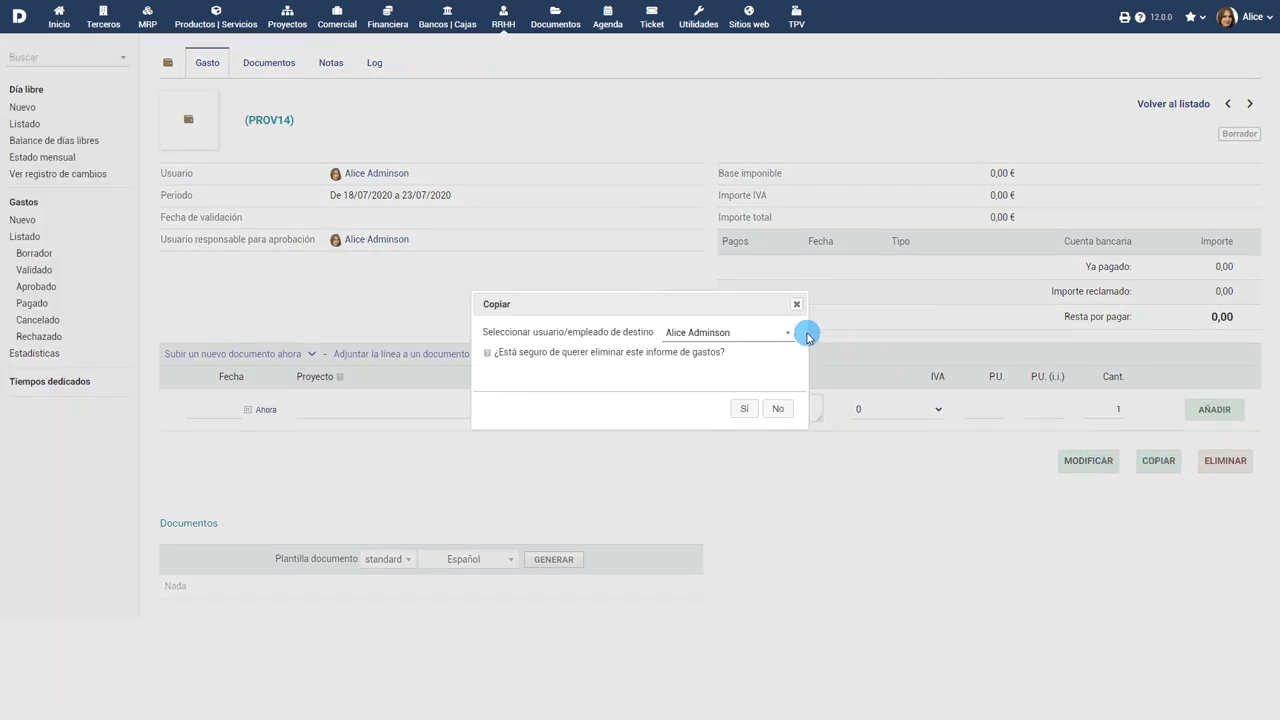
{"action": "left_click", "coordinate": [786, 333]}
{"action": "left_click", "coordinate": [786, 333]}
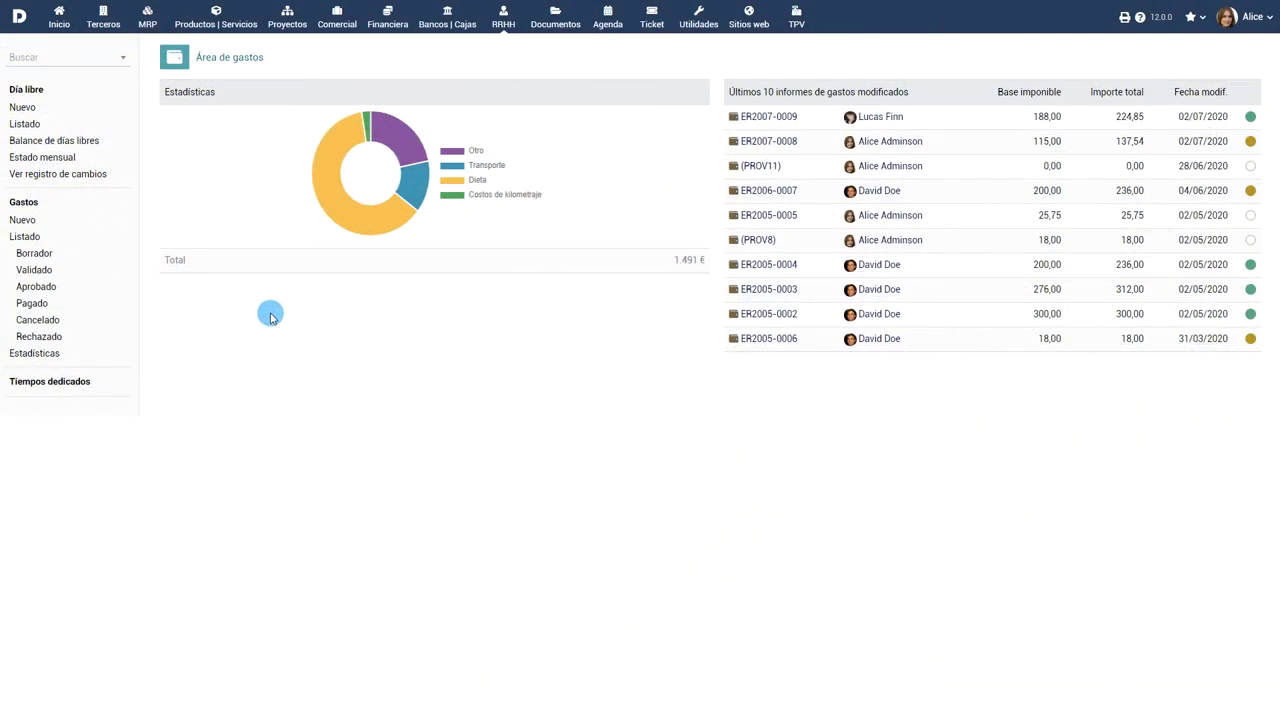
Examine the expense report list by status: Borrador, Validado, Aprobado, Pagado, Cancelado and Rechazado.
{"action": "left_click", "coordinate": [26, 237]}
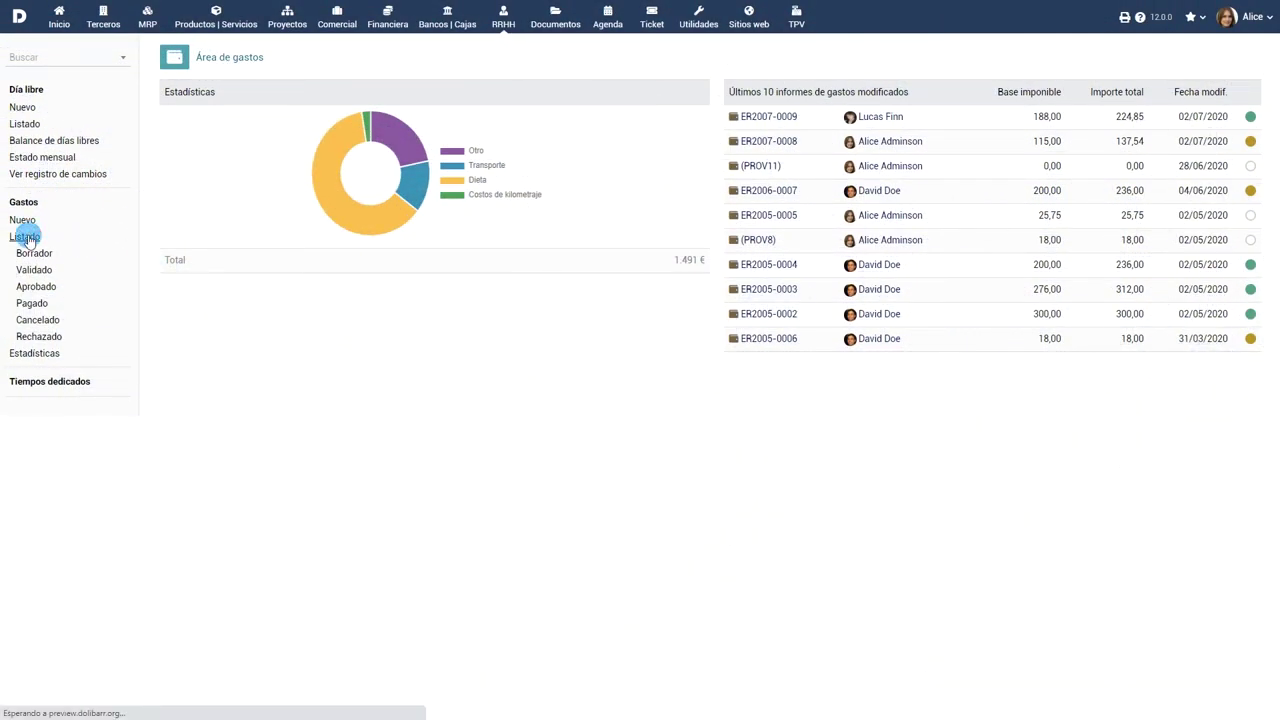
{"action": "left_click", "coordinate": [33, 255]}
{"action": "left_click", "coordinate": [34, 270]}
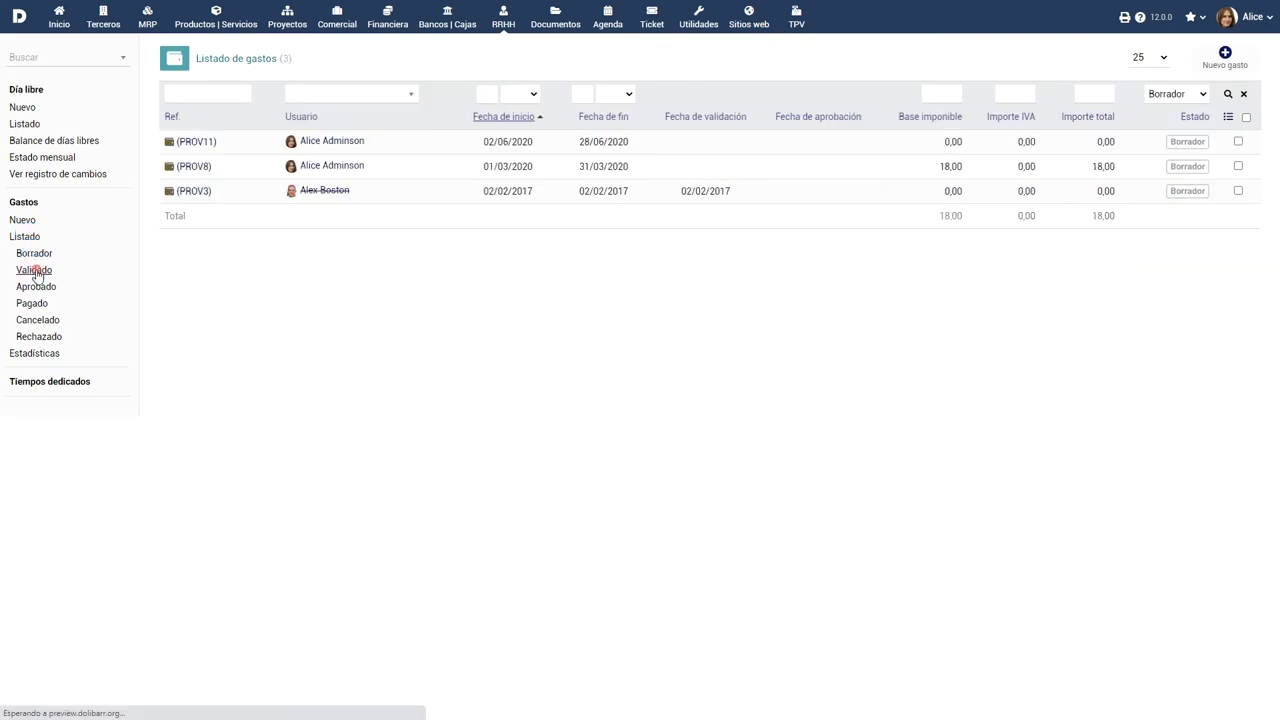
{"action": "left_click", "coordinate": [33, 289]}
{"action": "left_click", "coordinate": [31, 304]}
{"action": "left_click", "coordinate": [32, 322]}
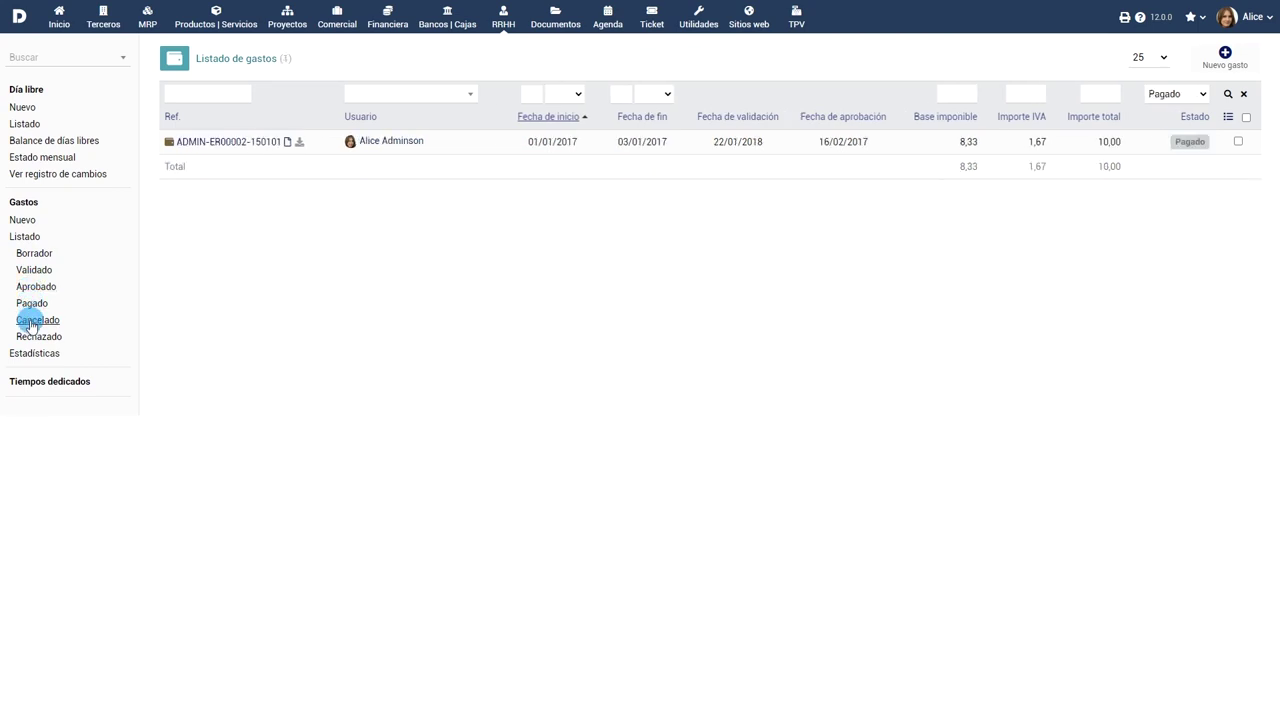
{"action": "left_click", "coordinate": [33, 338]}
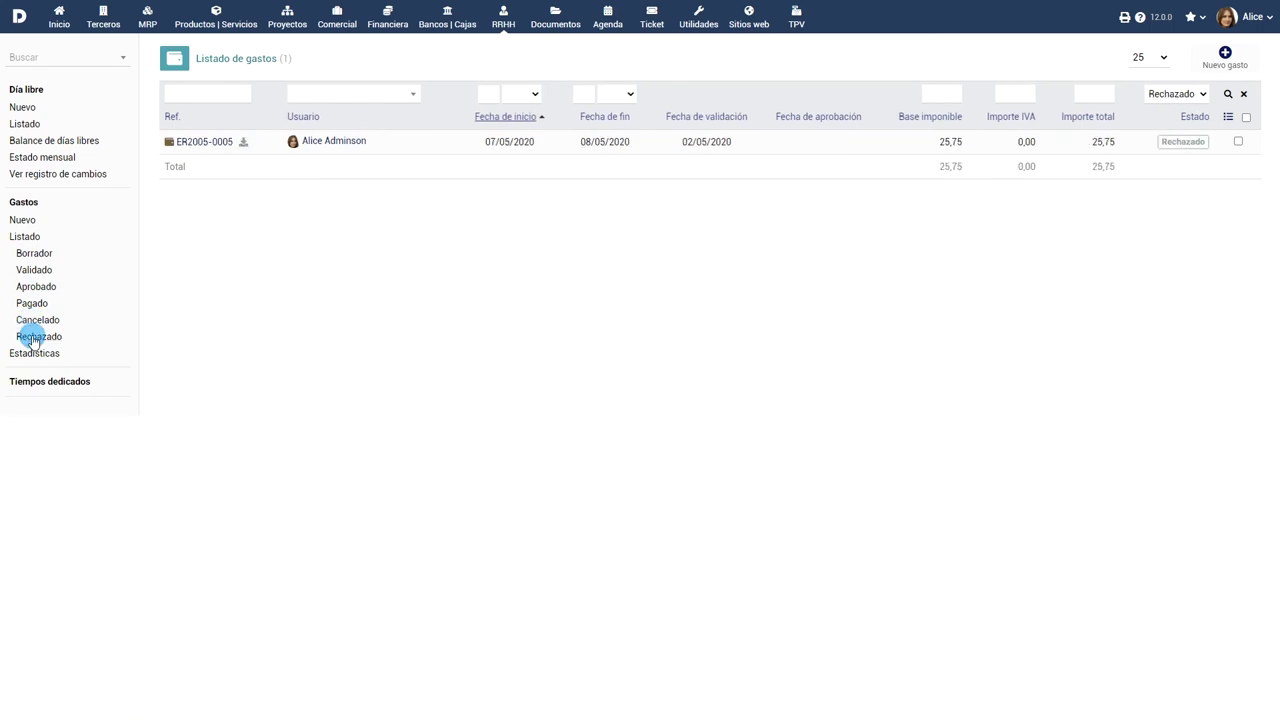
Open the expense statistics, choose a status in the Estado filter and refresh the results.
{"action": "left_click", "coordinate": [30, 355]}
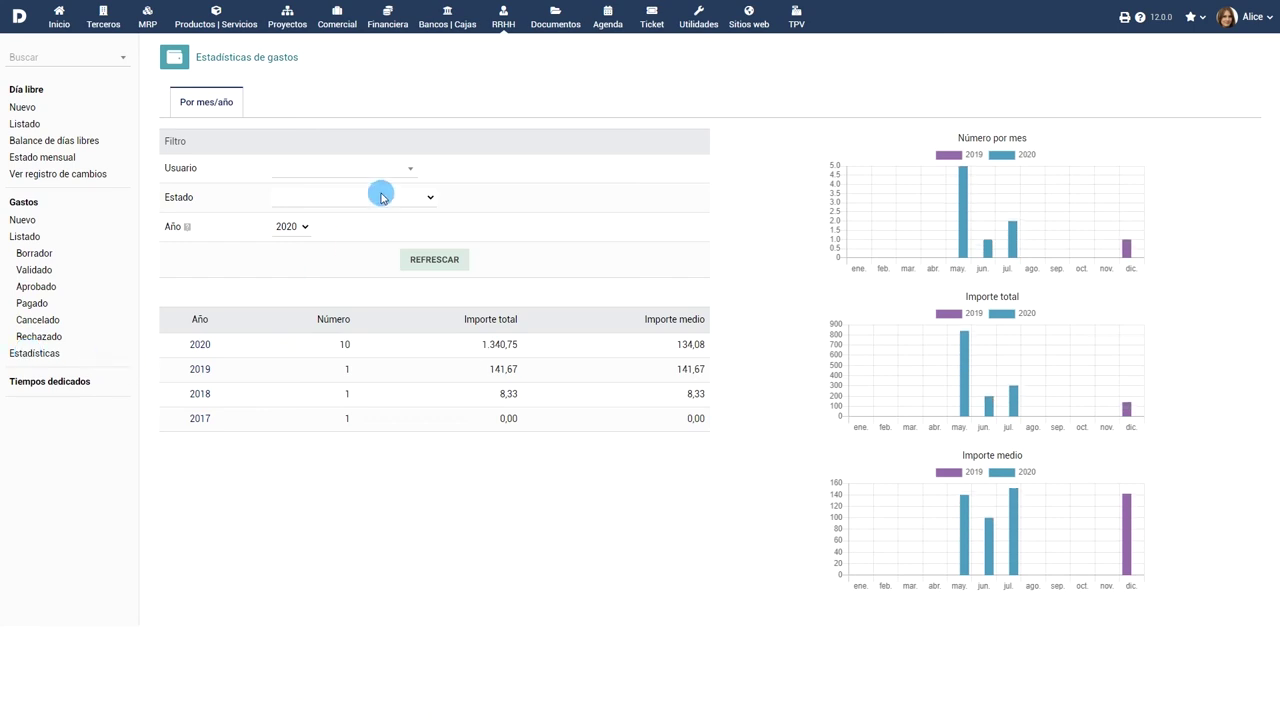
{"action": "left_click", "coordinate": [381, 197]}
{"action": "left_click", "coordinate": [383, 238]}
{"action": "left_click", "coordinate": [432, 259]}
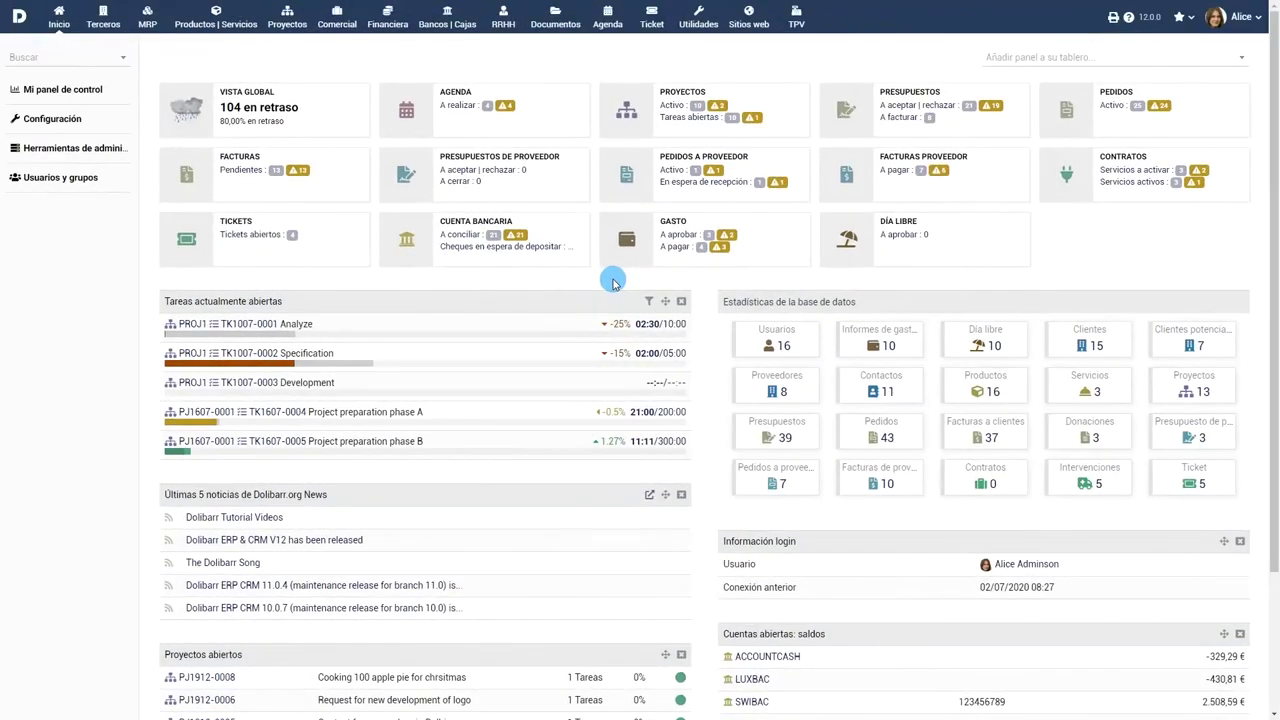
Open the configuration of the Informe de gastos module from the list of available modules.
{"action": "left_click", "coordinate": [53, 119]}
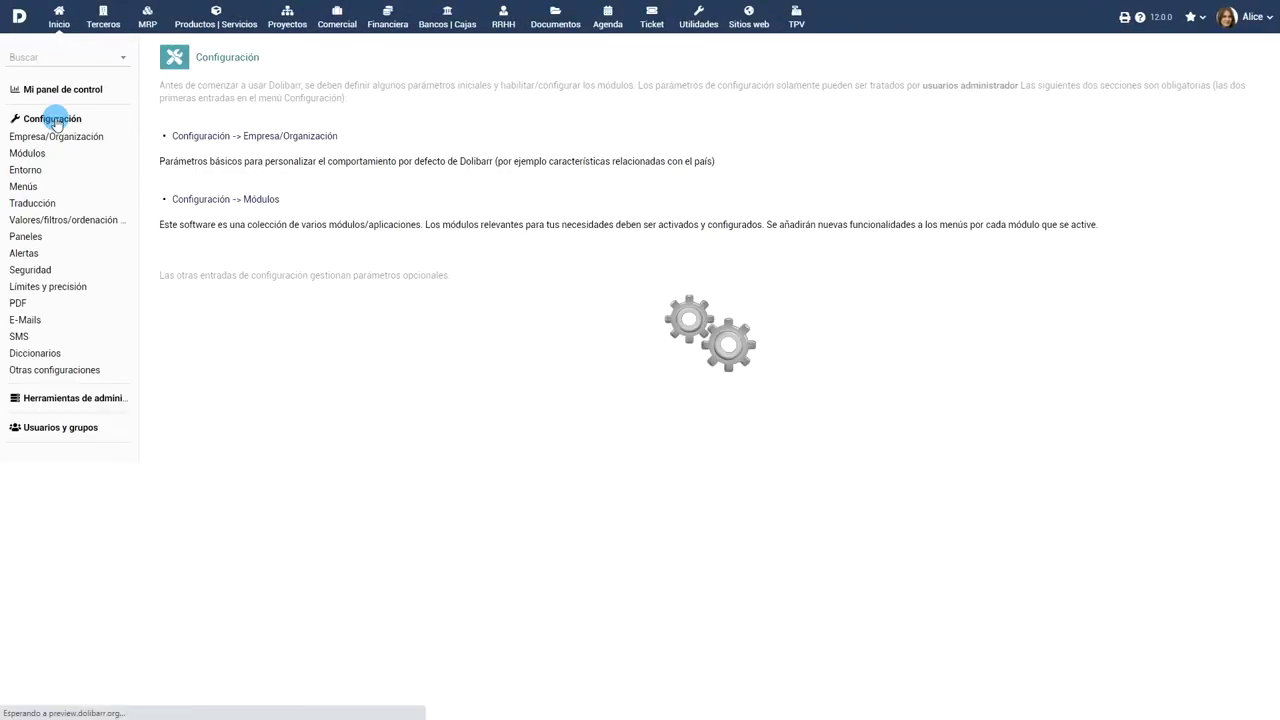
{"action": "left_click", "coordinate": [233, 203]}
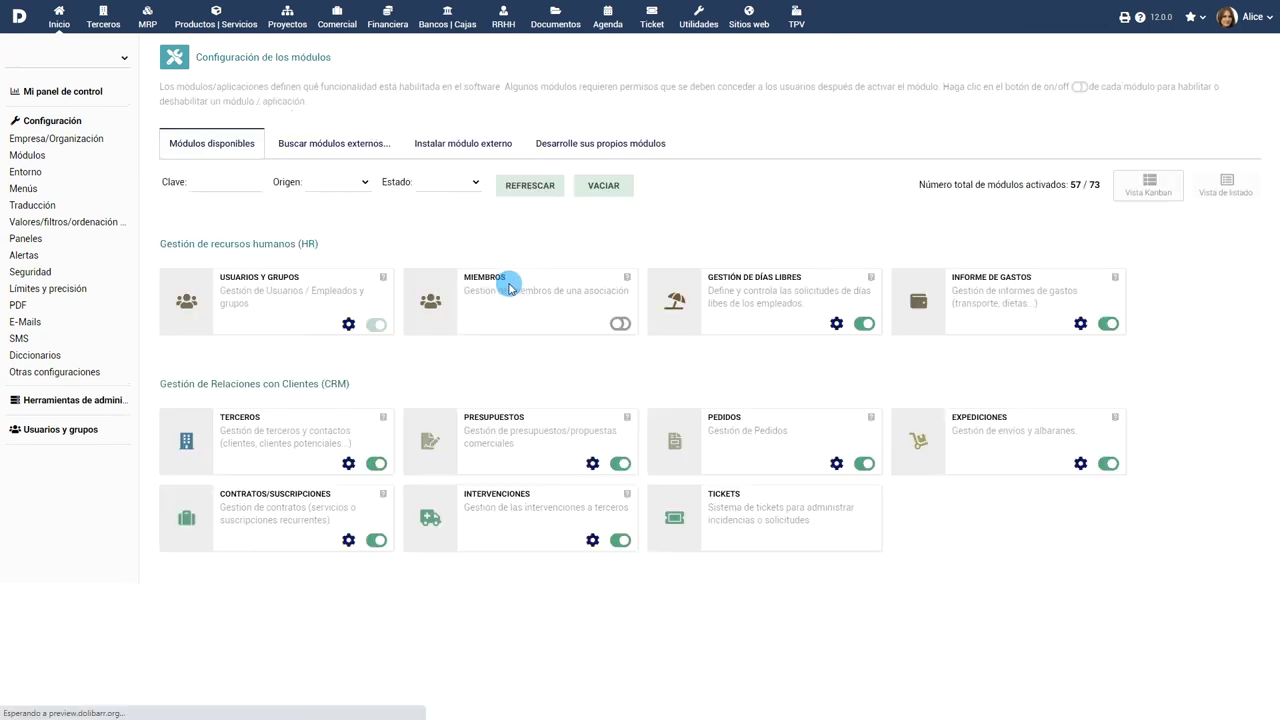
{"action": "left_click", "coordinate": [1080, 323]}
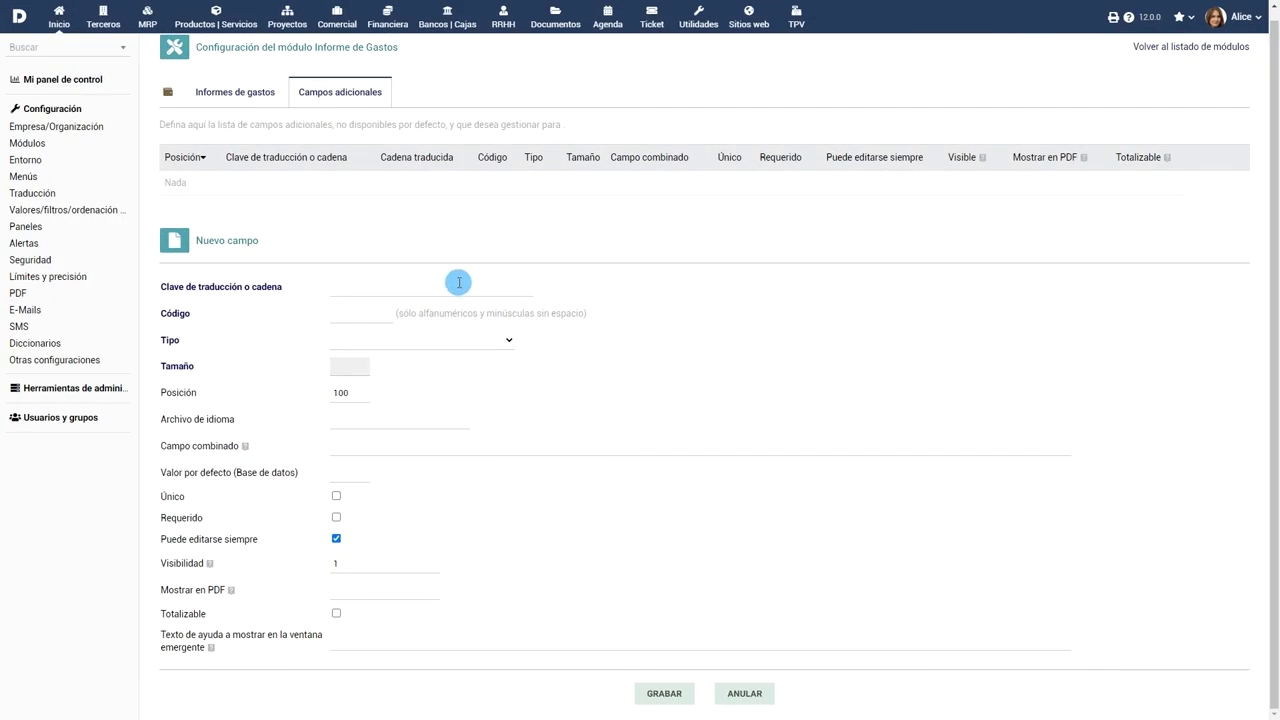
Add an additional field labelled "Gasto planificado" with code plannedexp and type Boolean (un checkbox), and save it.
{"action": "left_click", "coordinate": [458, 283]}
{"action": "type", "text": "Gasto planificado"}
{"action": "left_click", "coordinate": [373, 315]}
{"action": "type", "text": "plannedexp"}
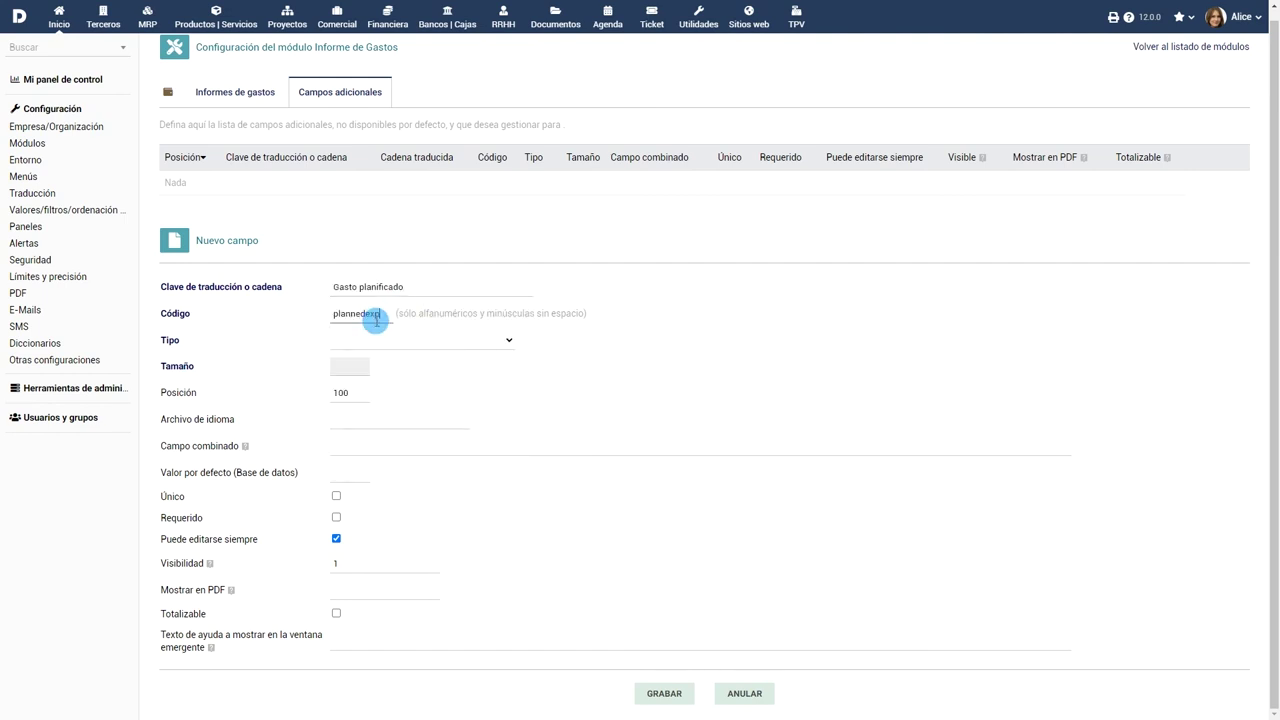
{"action": "left_click", "coordinate": [447, 341]}
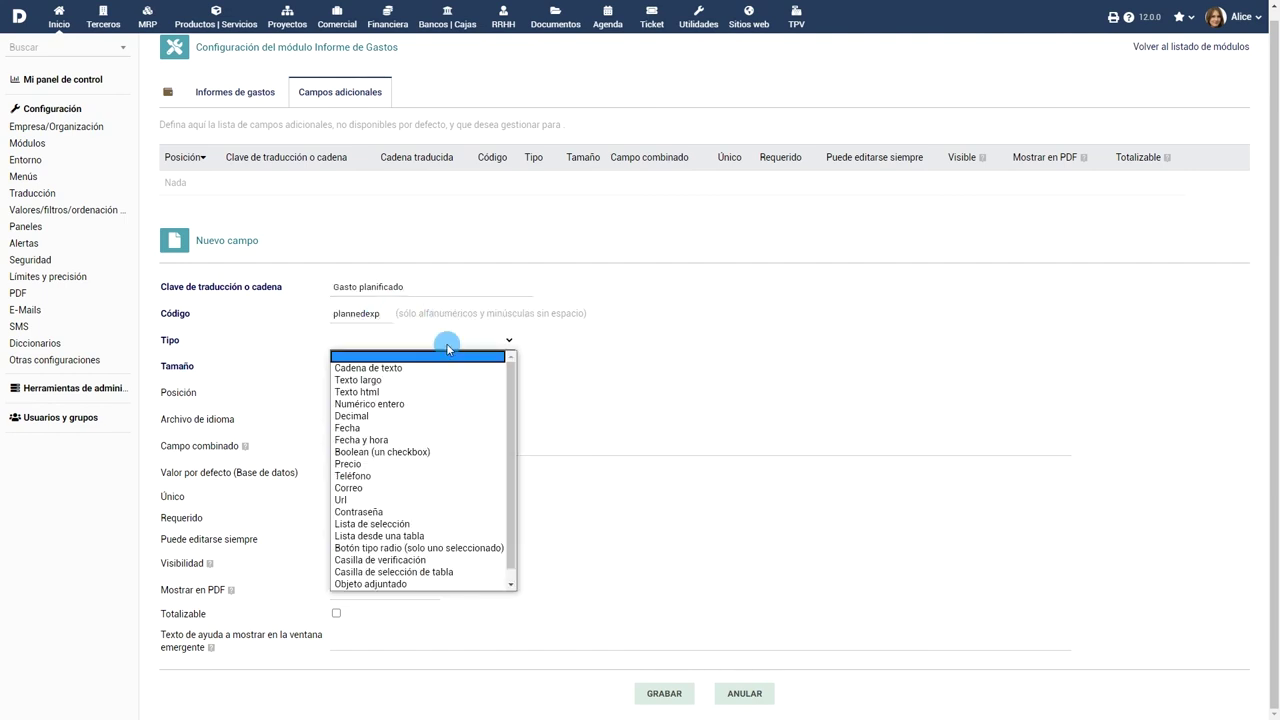
{"action": "left_click", "coordinate": [421, 451]}
{"action": "left_click", "coordinate": [676, 679]}
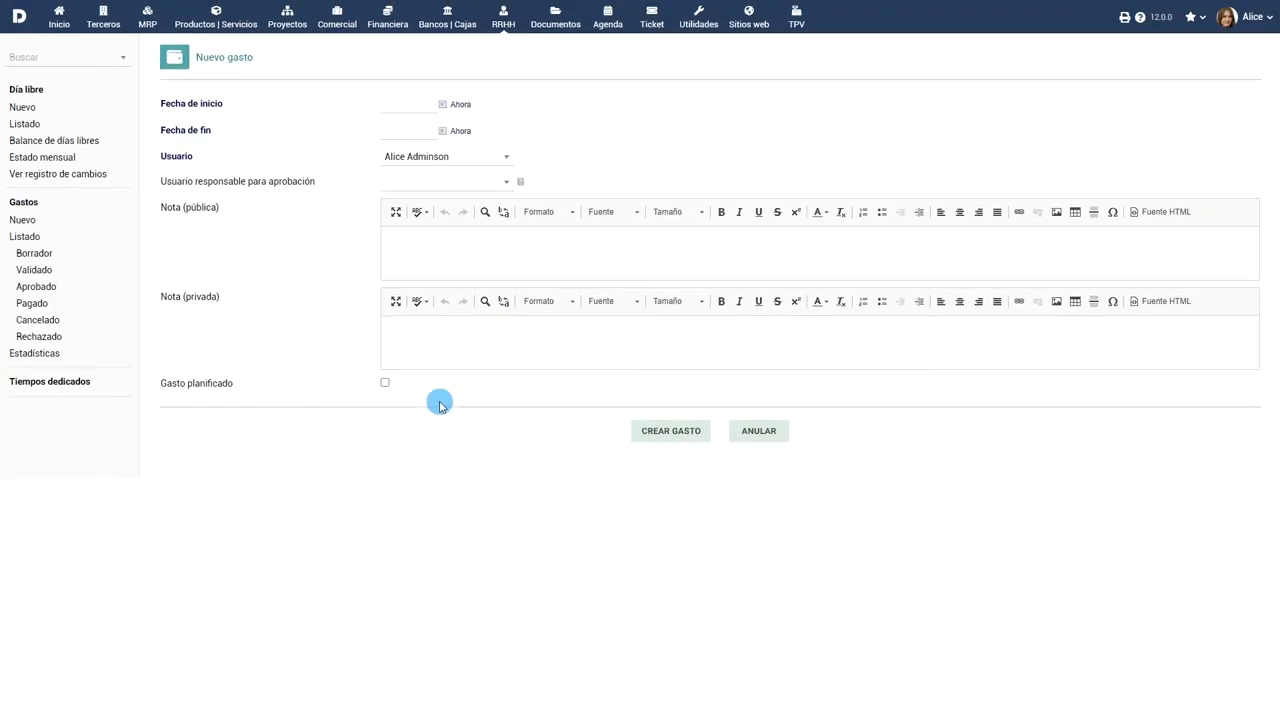
Mark the new expense report as Gasto planificado.
{"action": "left_click", "coordinate": [384, 385]}
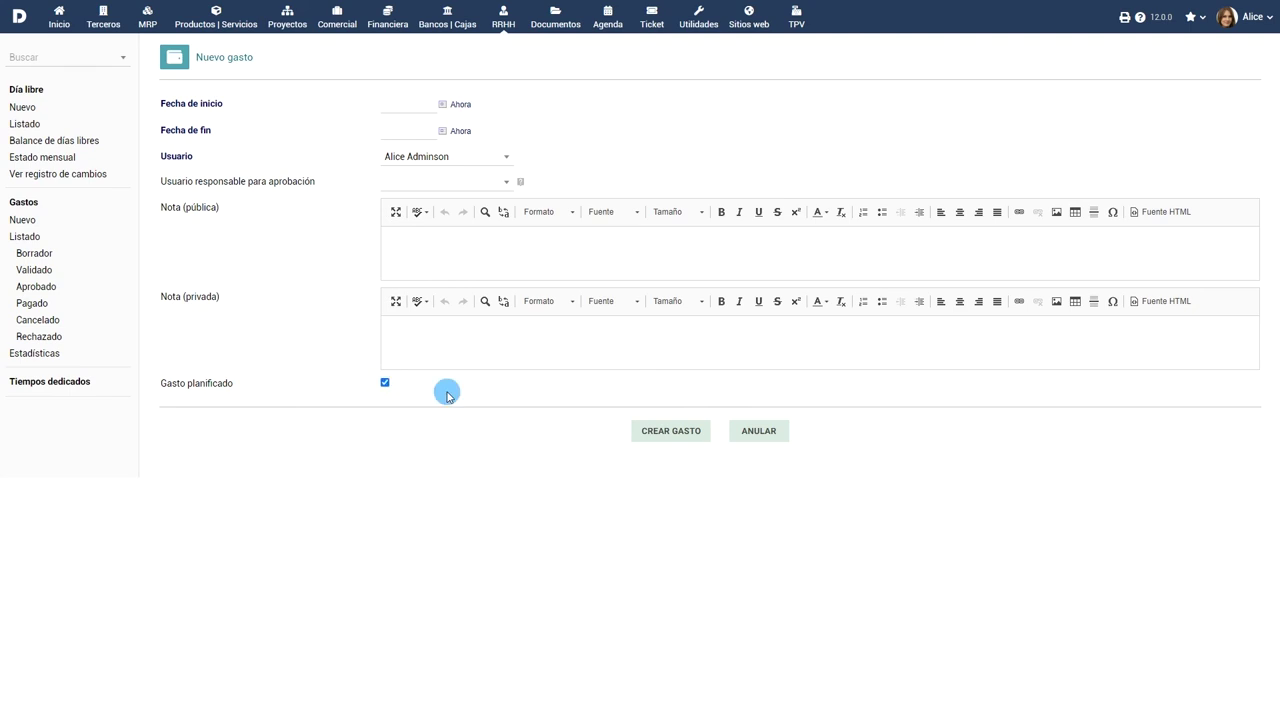